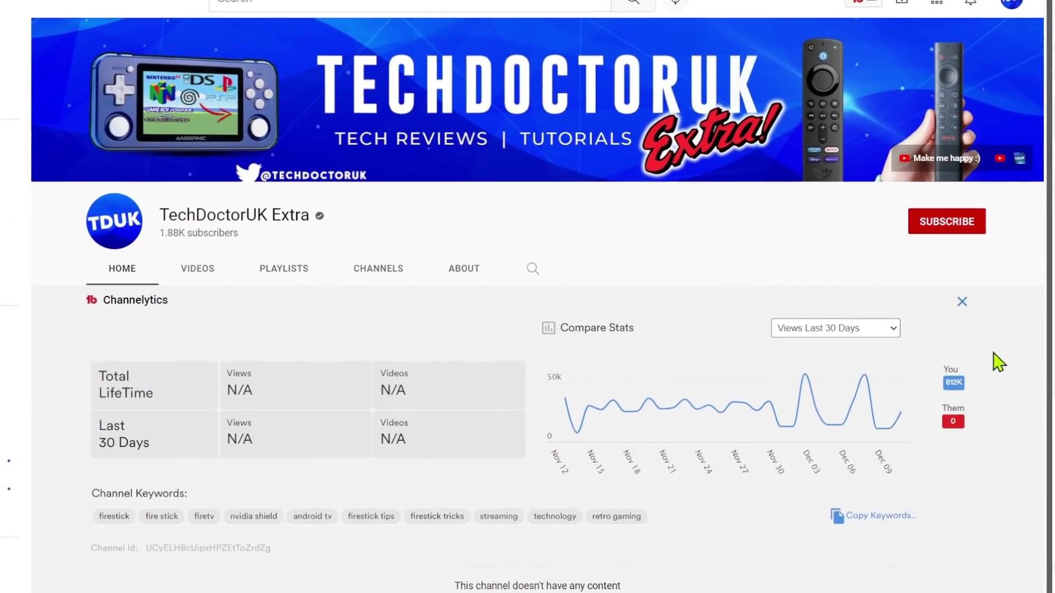
# Subscribe to the TechDoctorUK Extra channel and set its notifications to All
pyautogui.click(939, 220)
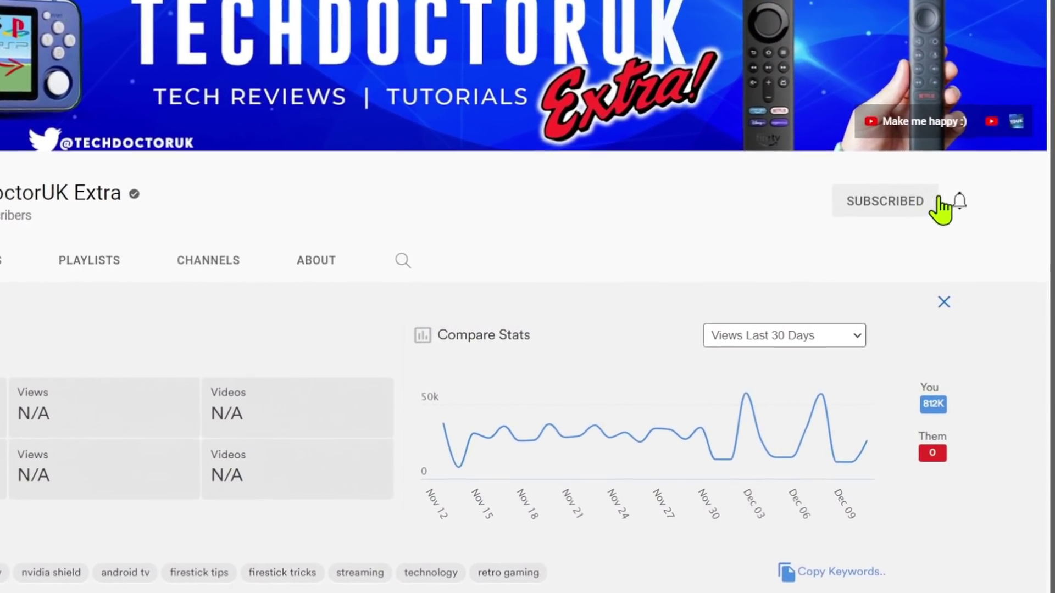
pyautogui.click(955, 197)
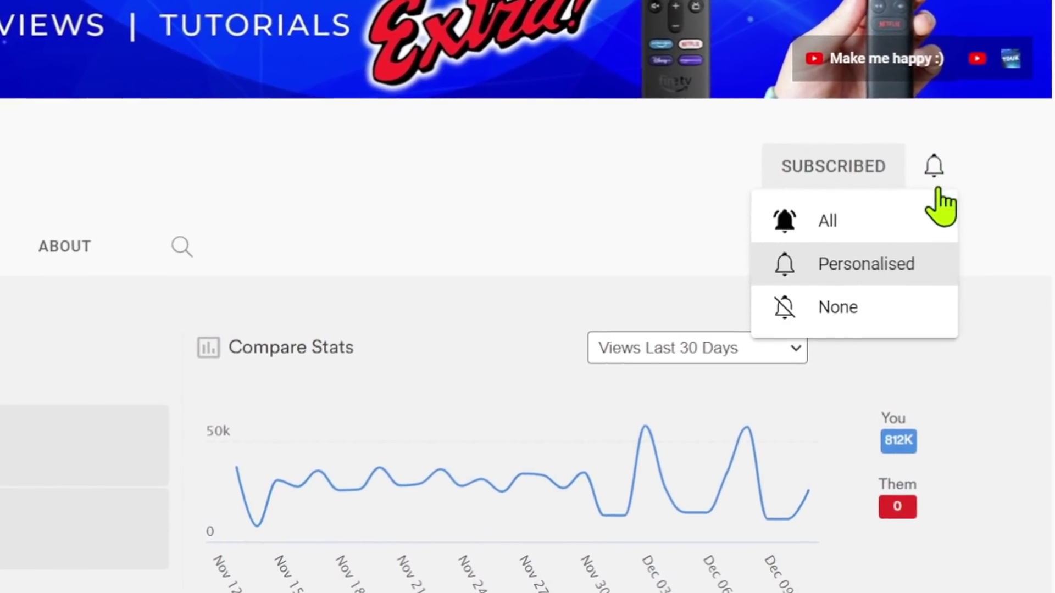
pyautogui.click(918, 215)
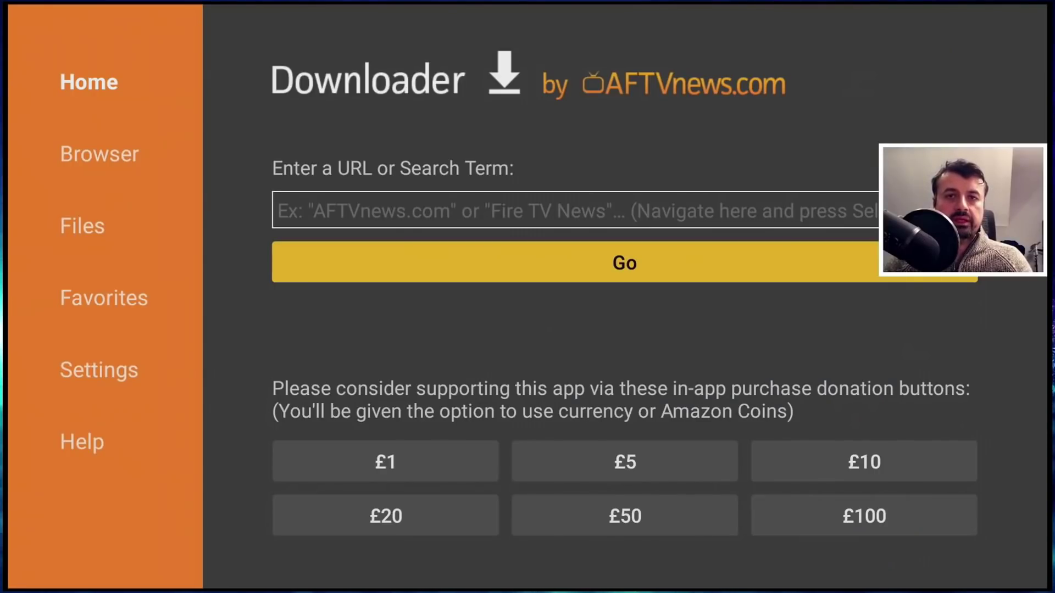
# Switch to Downloader, enter 53402 as the URL or search term, and load the page
pyautogui.press('Up')
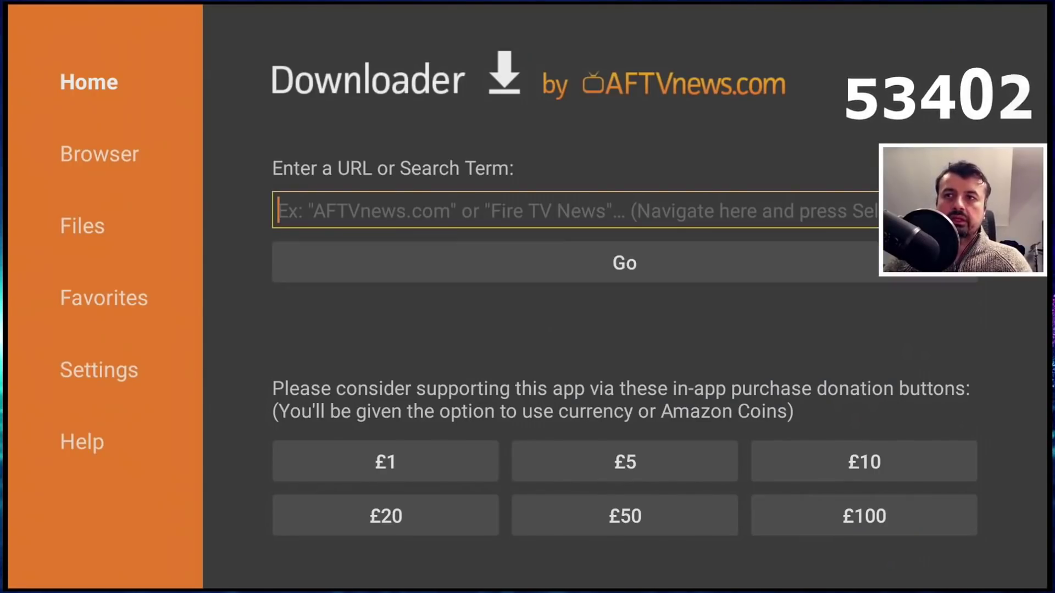
pyautogui.press('Return')
pyautogui.press('Up')
pyautogui.press('Return')
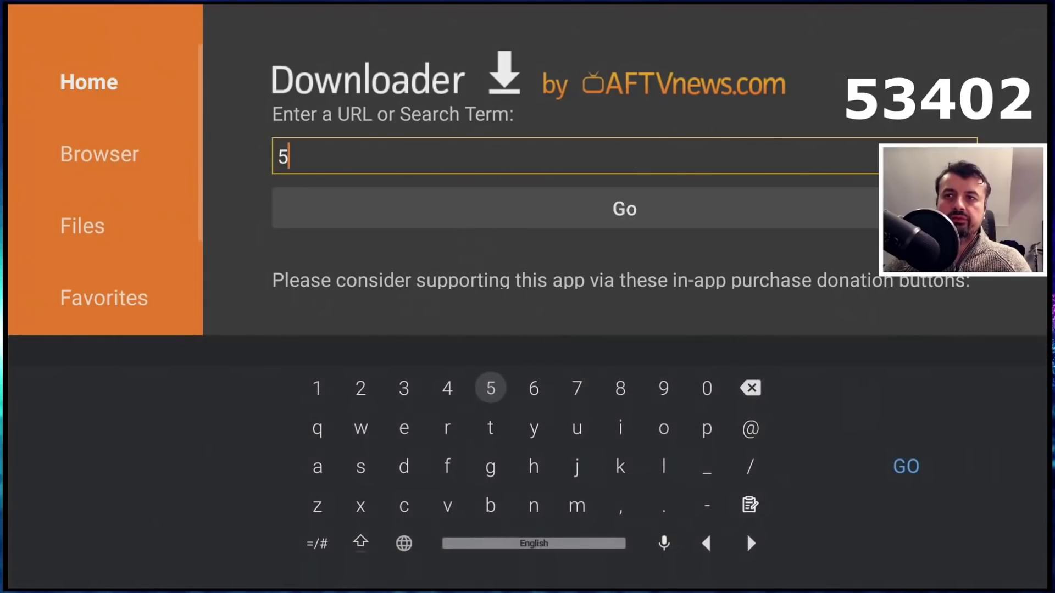
pyautogui.press('Left')
pyautogui.press('Left')
pyautogui.press('Return')
pyautogui.press('Right')
pyautogui.press('Return')
pyautogui.press('Left')
pyautogui.press('Left')
pyautogui.press('Left')
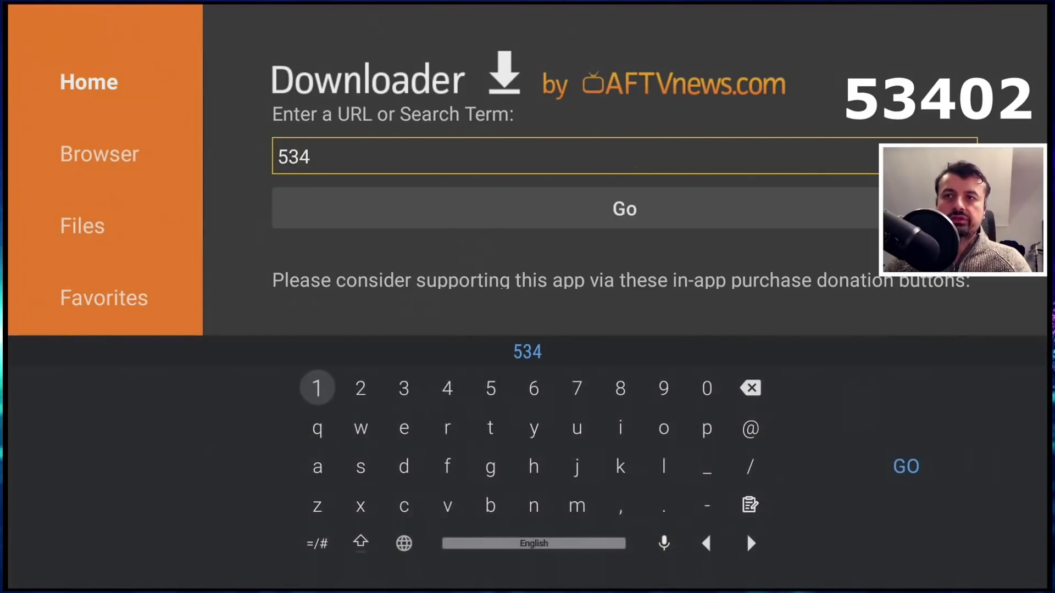
pyautogui.press('Right')
pyautogui.press('Right')
pyautogui.press('Right')
pyautogui.press('Right')
pyautogui.press('Right')
pyautogui.press('Right')
pyautogui.press('Right')
pyautogui.press('Right')
pyautogui.press('Right')
pyautogui.press('Right')
pyautogui.press('Right')
pyautogui.press('Left')
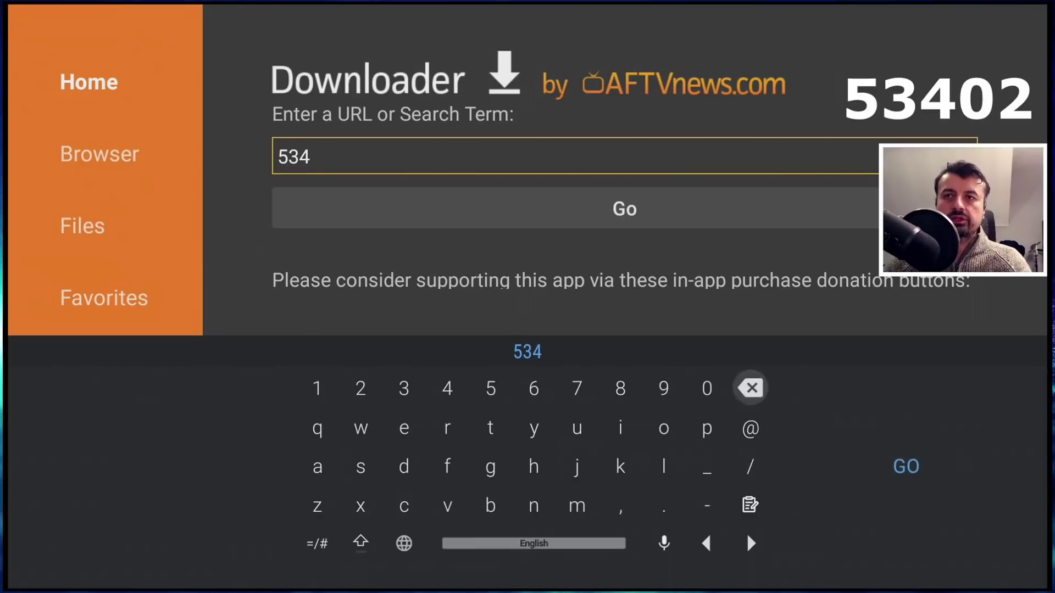
pyautogui.press('Left')
pyautogui.press('Return')
pyautogui.press('Left')
pyautogui.press('Left')
pyautogui.press('Left')
pyautogui.press('Left')
pyautogui.press('Left')
pyautogui.press('Left')
pyautogui.press('Left')
pyautogui.press('Left')
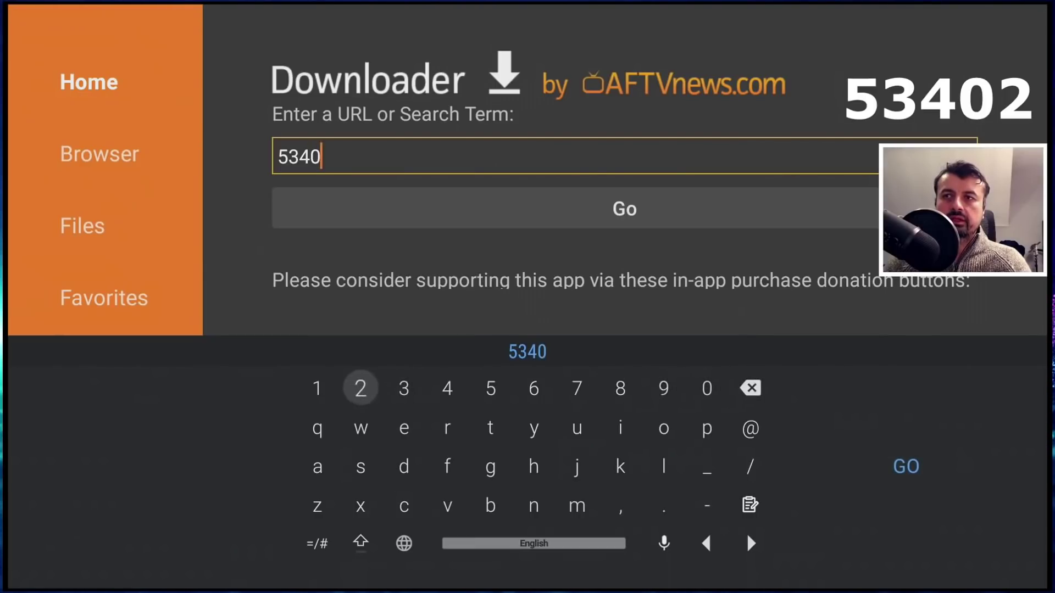
pyautogui.press('Return')
pyautogui.press('Down')
pyautogui.press('Right')
pyautogui.press('Right')
pyautogui.press('Right')
pyautogui.press('Right')
pyautogui.press('Right')
pyautogui.press('Right')
pyautogui.press('Right')
pyautogui.press('Right')
pyautogui.press('Right')
pyautogui.press('Right')
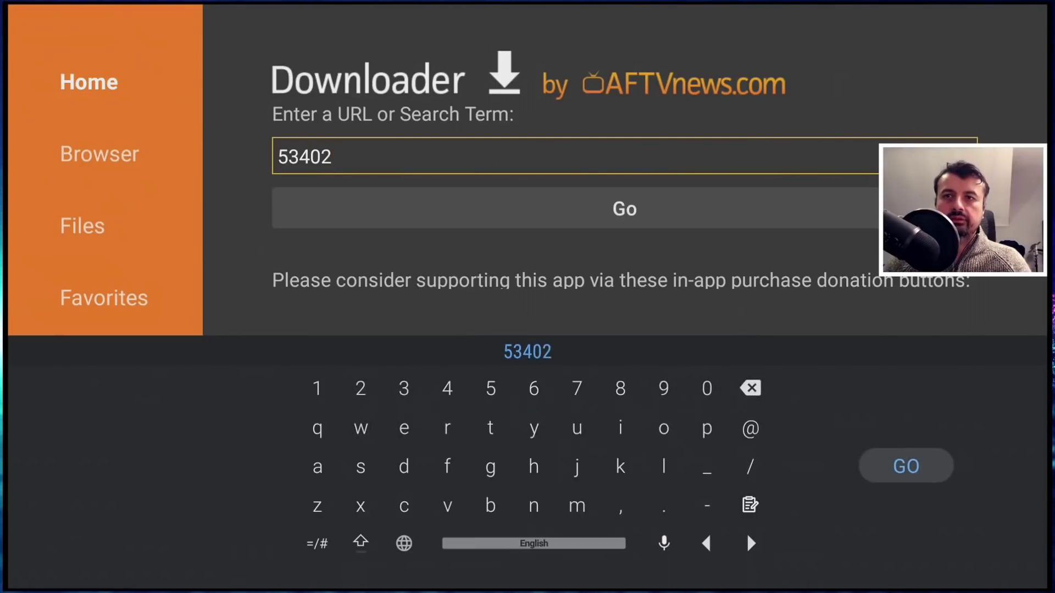
pyautogui.press('Return')
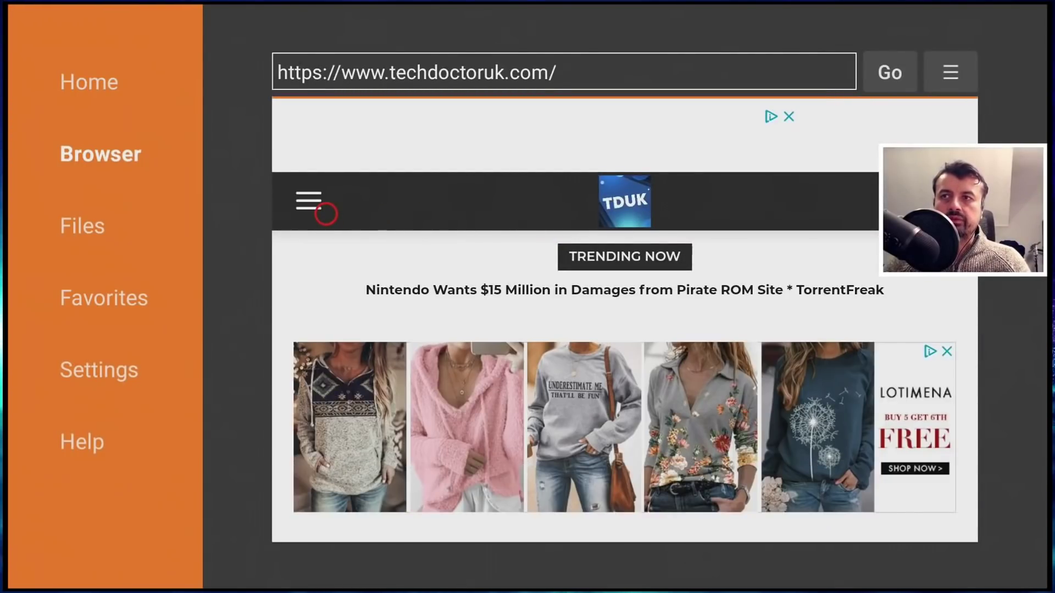
# Go to the site's Tutorials page and open the APK Updater for Firestick / Android TV tutorial
pyautogui.click(326, 213)
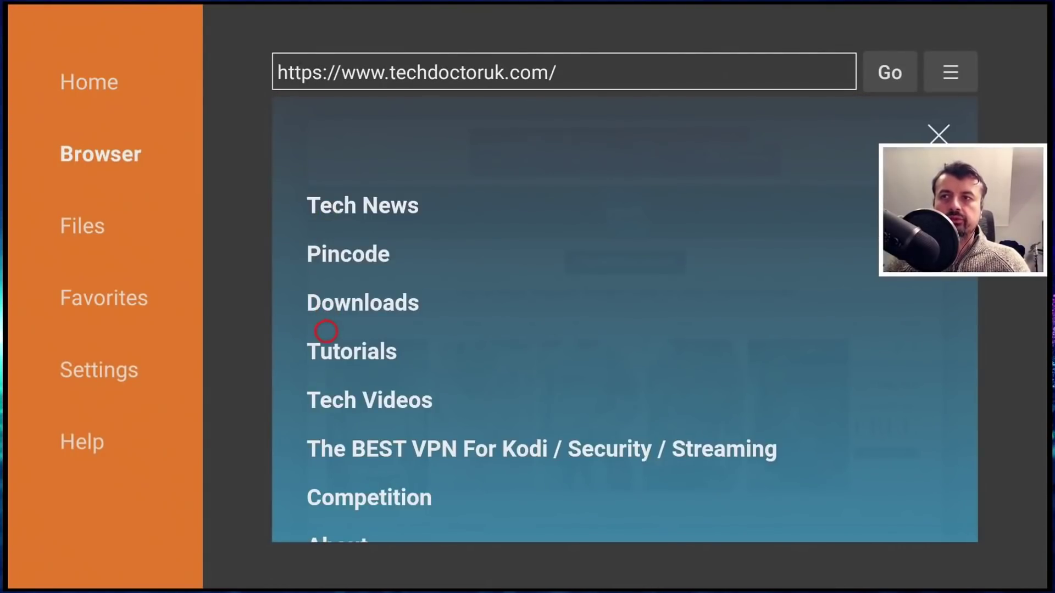
pyautogui.click(326, 333)
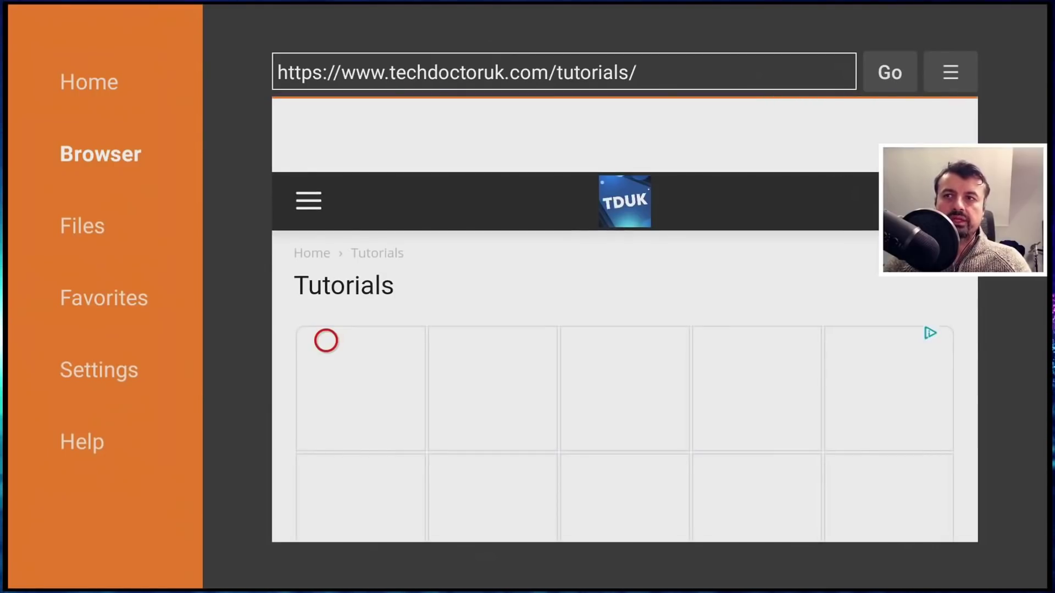
pyautogui.scroll(-8, 326, 523)
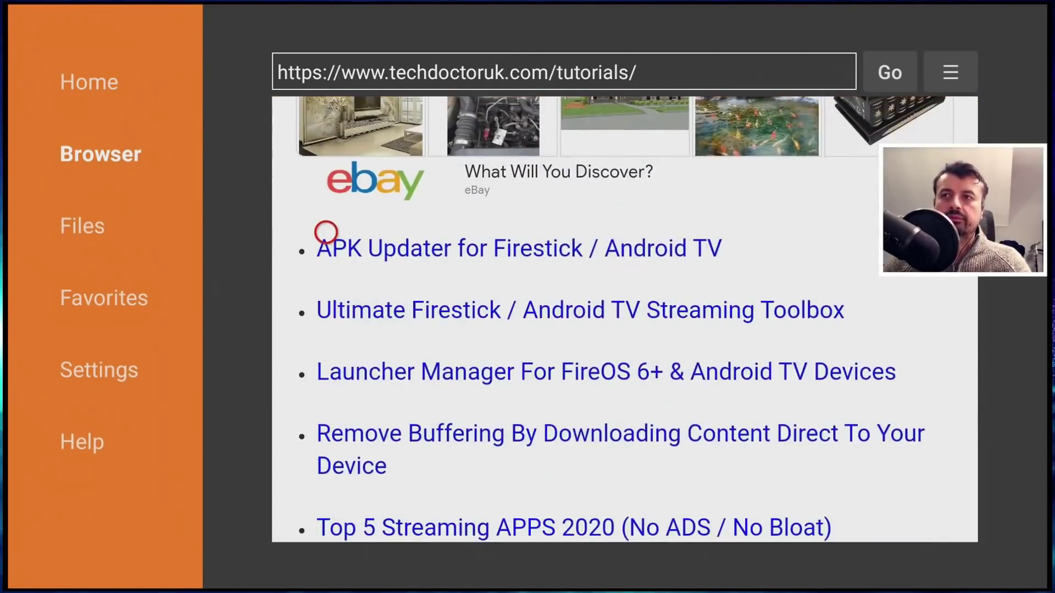
pyautogui.click(326, 250)
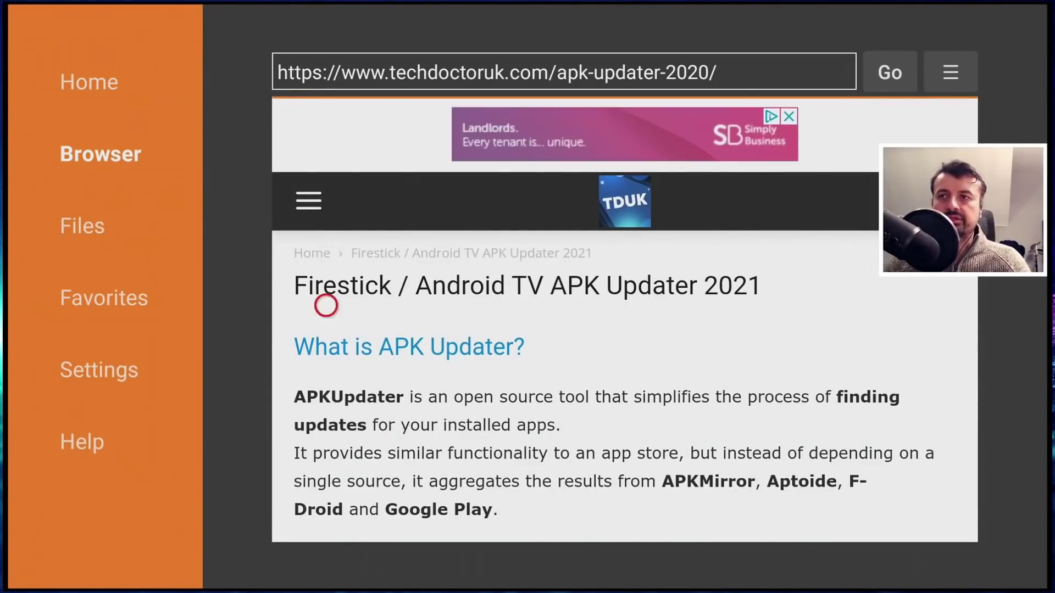
# Follow the APK Updater for Firestick / Android TV link in the tutorial's Software needed section
pyautogui.scroll(-7, 326, 496)
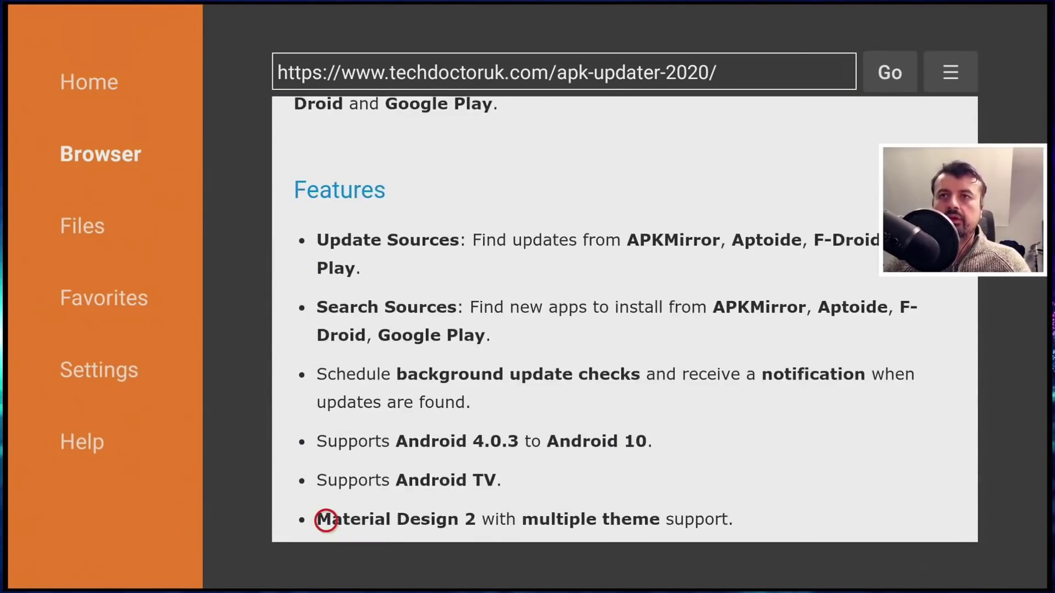
pyautogui.scroll(-3, 325, 520)
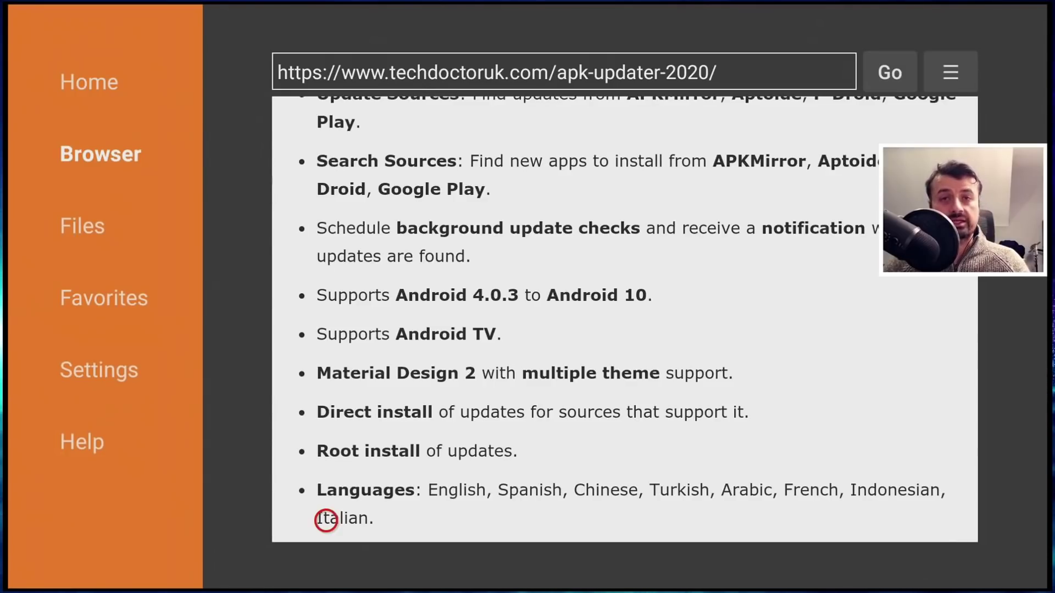
pyautogui.scroll(-8, 326, 519)
pyautogui.scroll(-5, 325, 518)
pyautogui.scroll(-1, 325, 518)
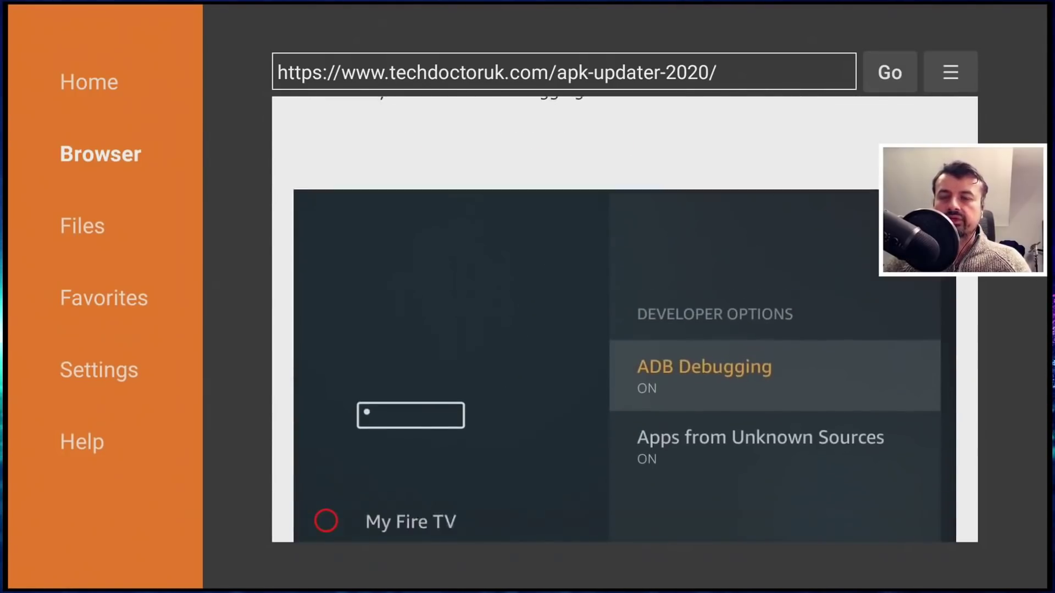
pyautogui.scroll(-20, 326, 521)
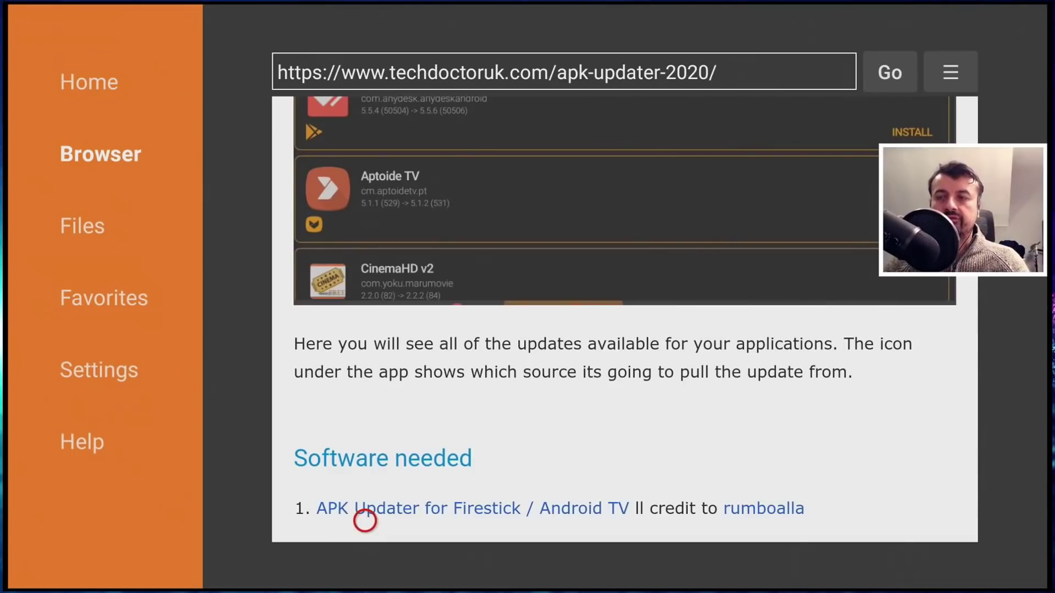
pyautogui.click(365, 521)
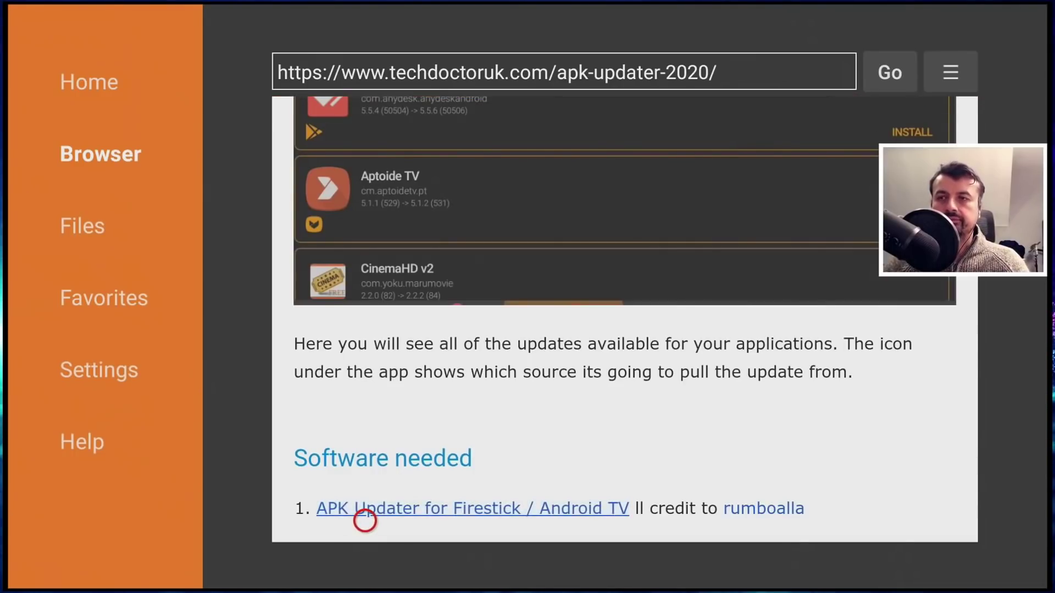
# Download the APK Updater file, install the app, and leave the installer
pyautogui.scroll(-7, 365, 520)
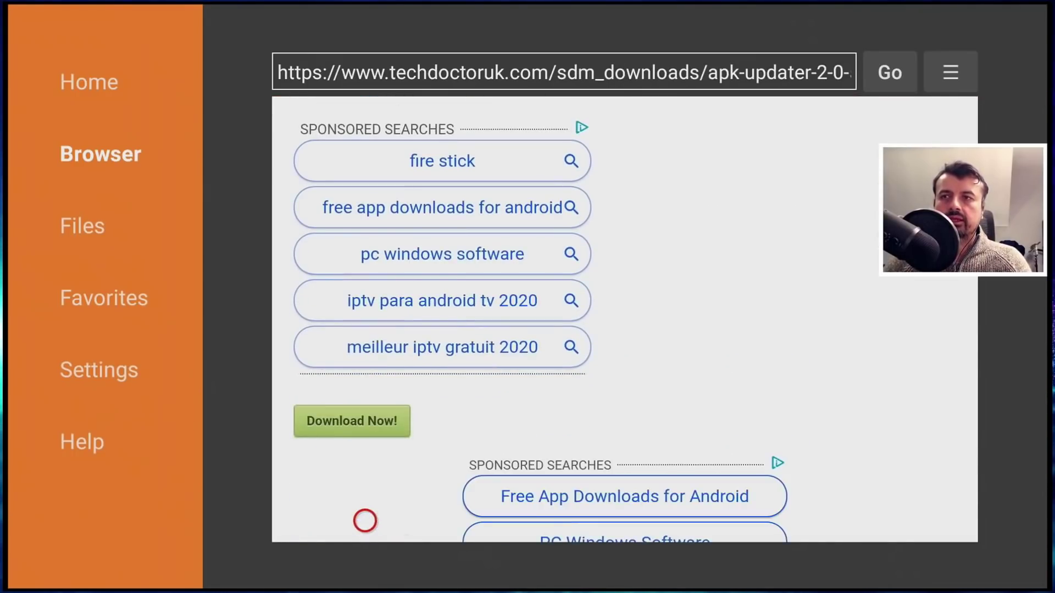
pyautogui.click(365, 422)
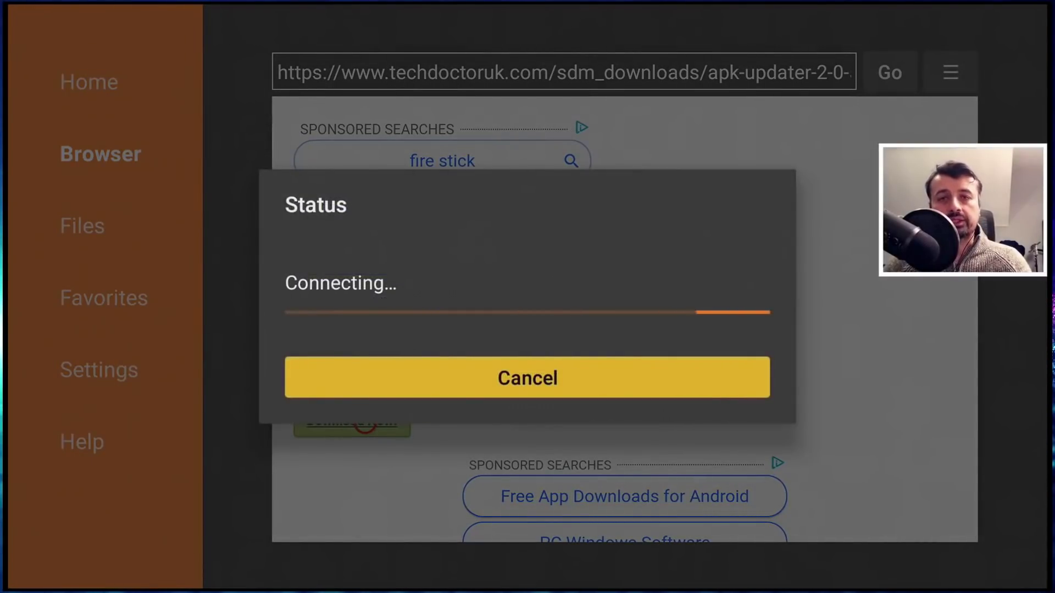
pyautogui.press('Return')
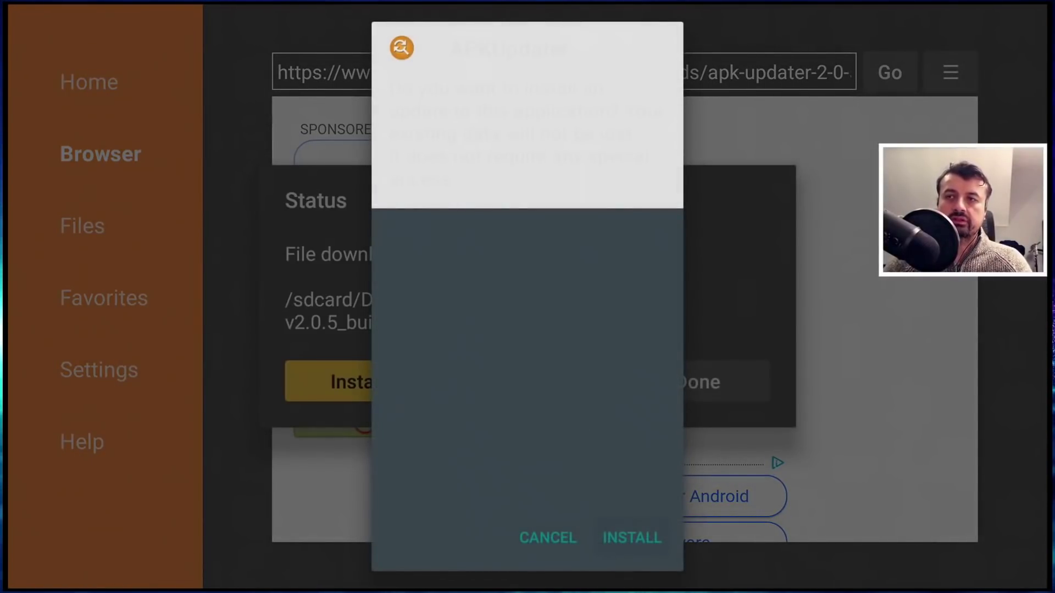
pyautogui.press('Return')
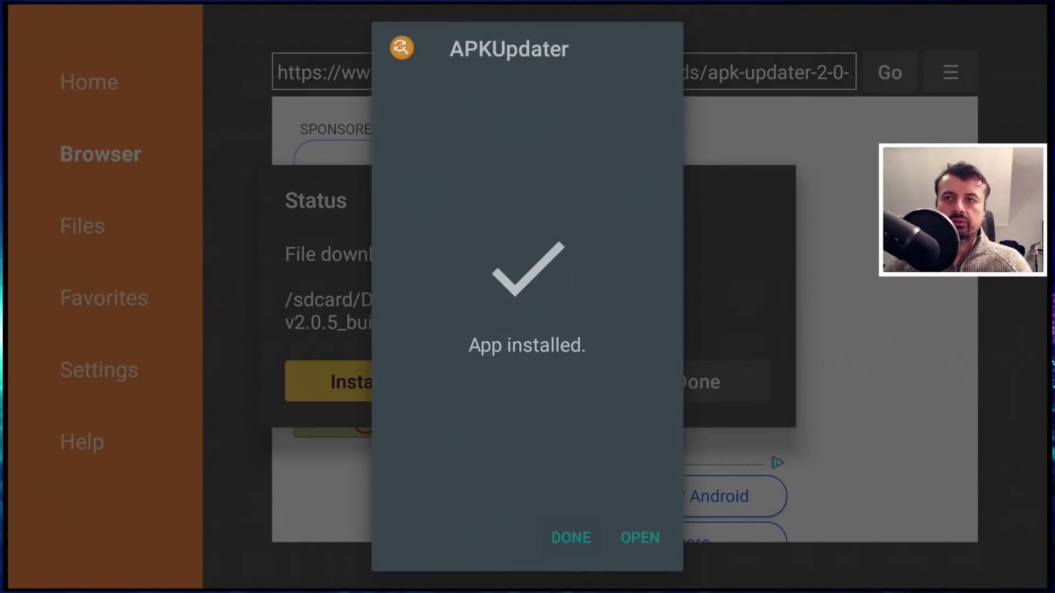
pyautogui.press('Home')
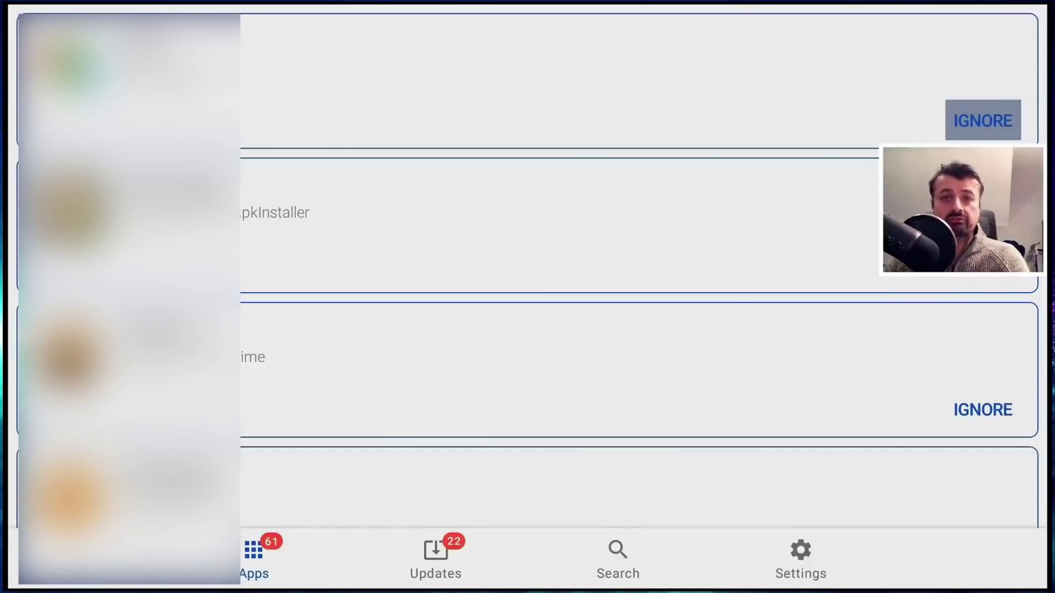
# Open the settings of the APKUpdater app
pyautogui.press('Down')
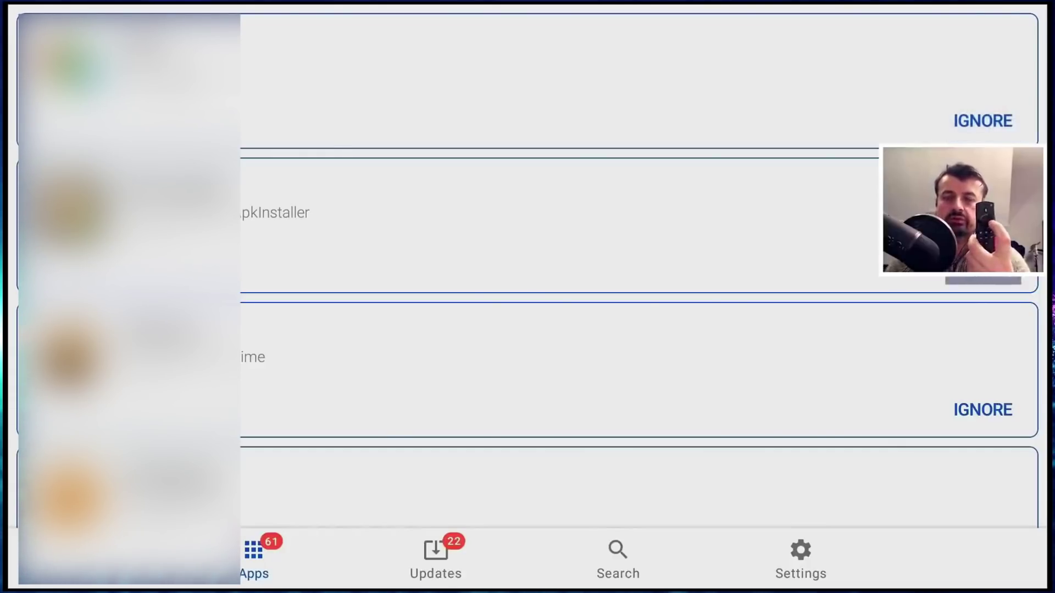
pyautogui.press('Down')
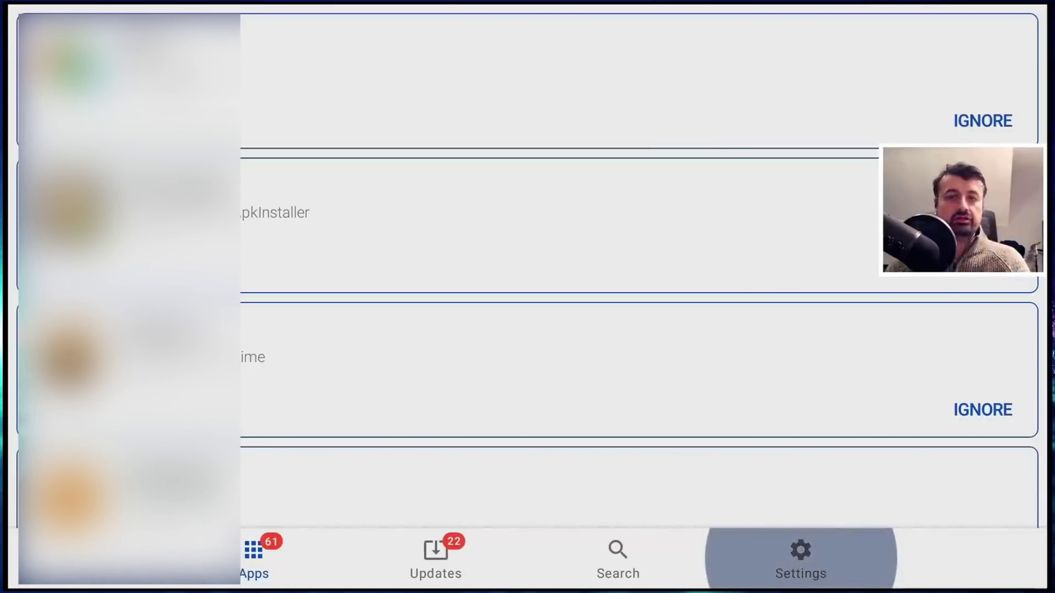
pyautogui.press('Left')
pyautogui.press('Left')
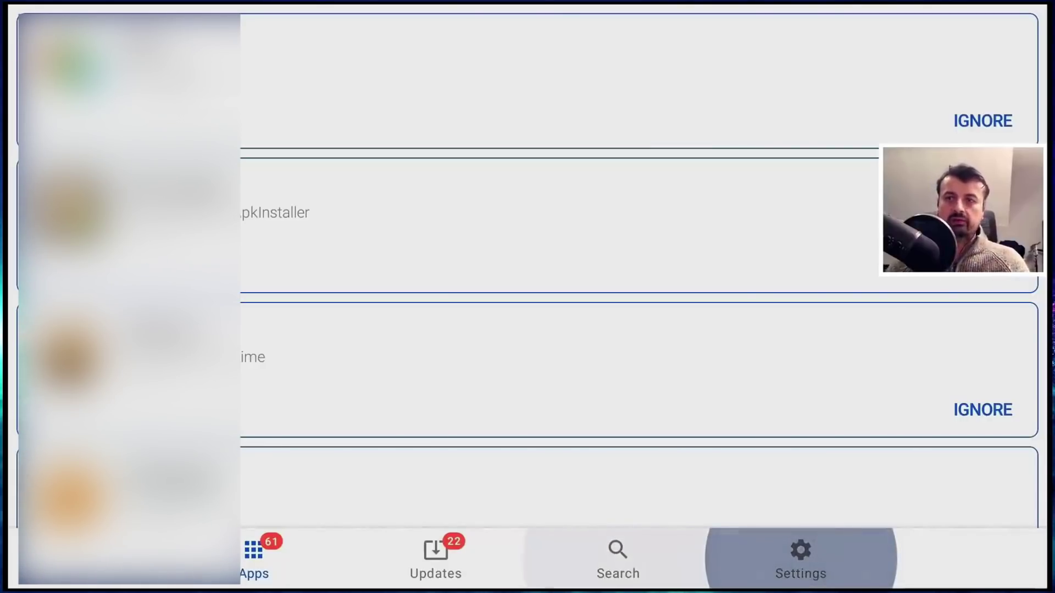
pyautogui.press('Left')
pyautogui.press('Right')
pyautogui.press('Right')
pyautogui.press('Right')
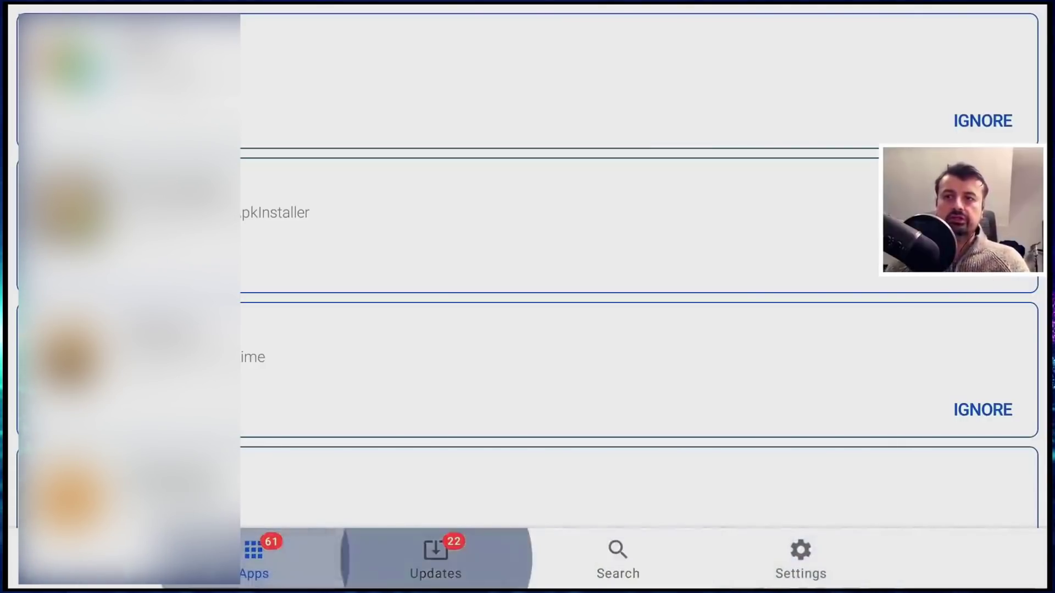
pyautogui.press('Return')
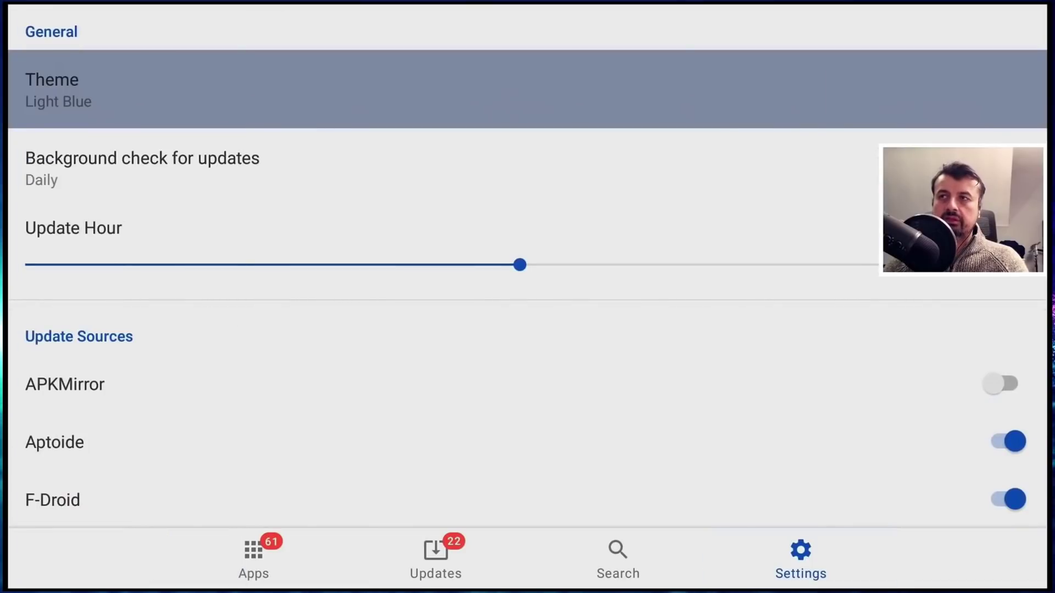
# Change the app theme to Dark Orange
pyautogui.press('Return')
pyautogui.press('Down')
pyautogui.press('Down')
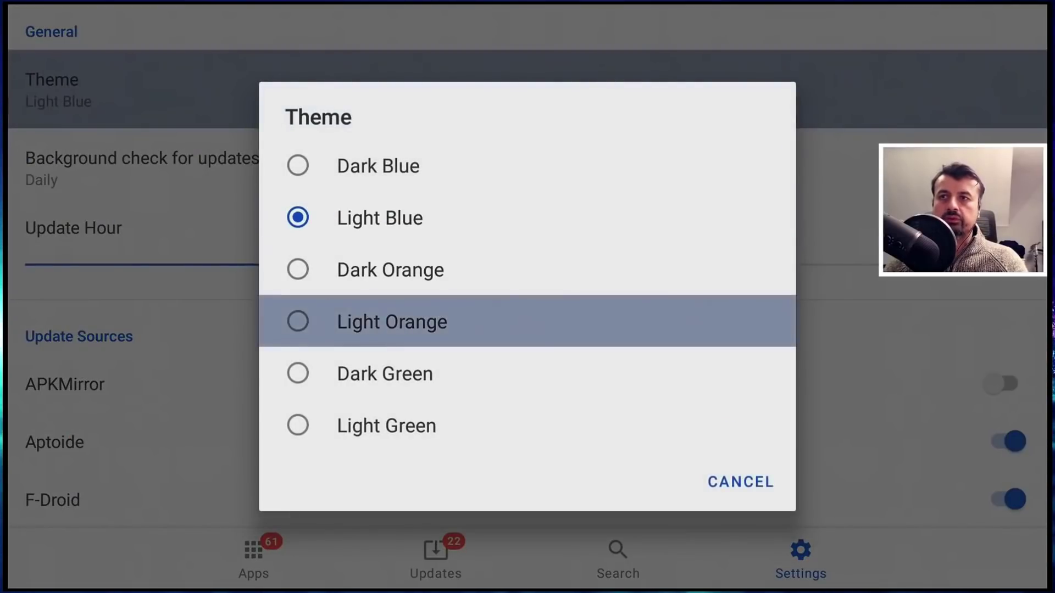
pyautogui.press('Up')
pyautogui.press('Return')
# Enable APKMirror as an update source
pyautogui.press('Down')
pyautogui.press('Down')
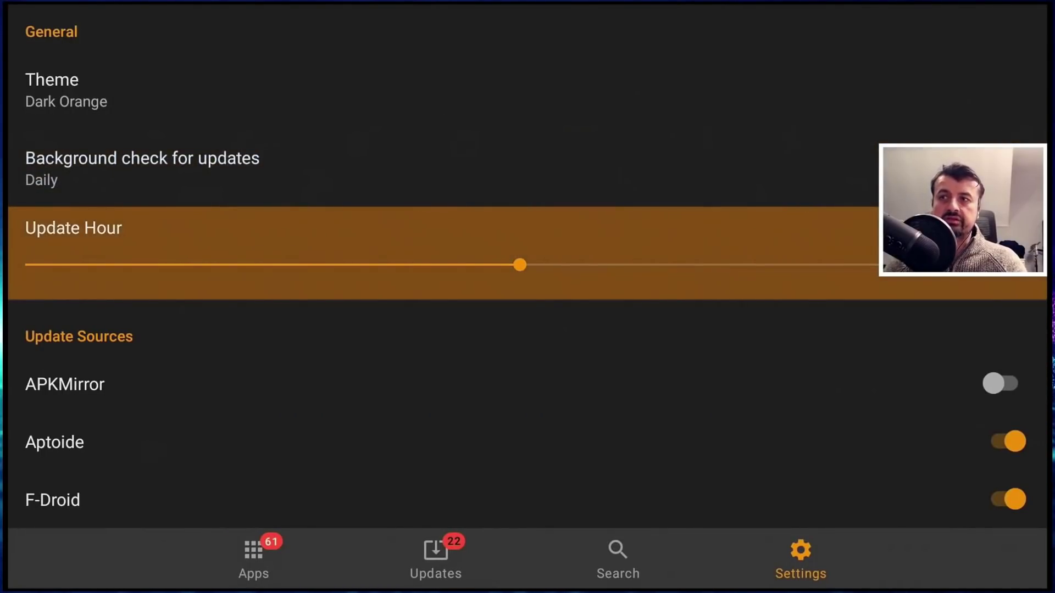
pyautogui.press('Down')
pyautogui.press('Down')
pyautogui.press('Up')
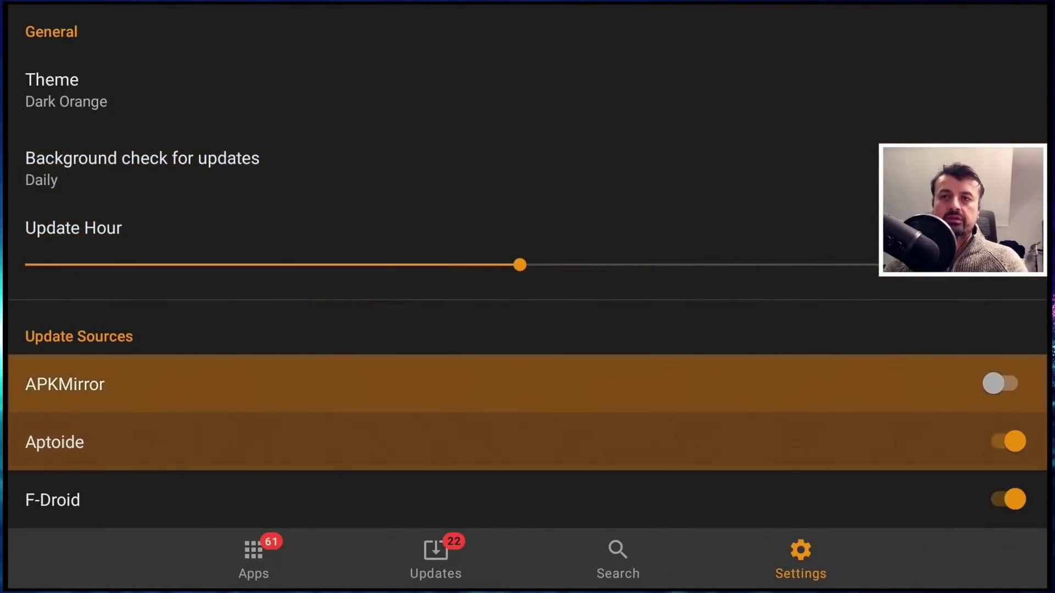
pyautogui.press('Return')
# Review the update sources along with the theme, background update check and update hour settings
pyautogui.press('Down')
pyautogui.press('Down')
pyautogui.press('Down')
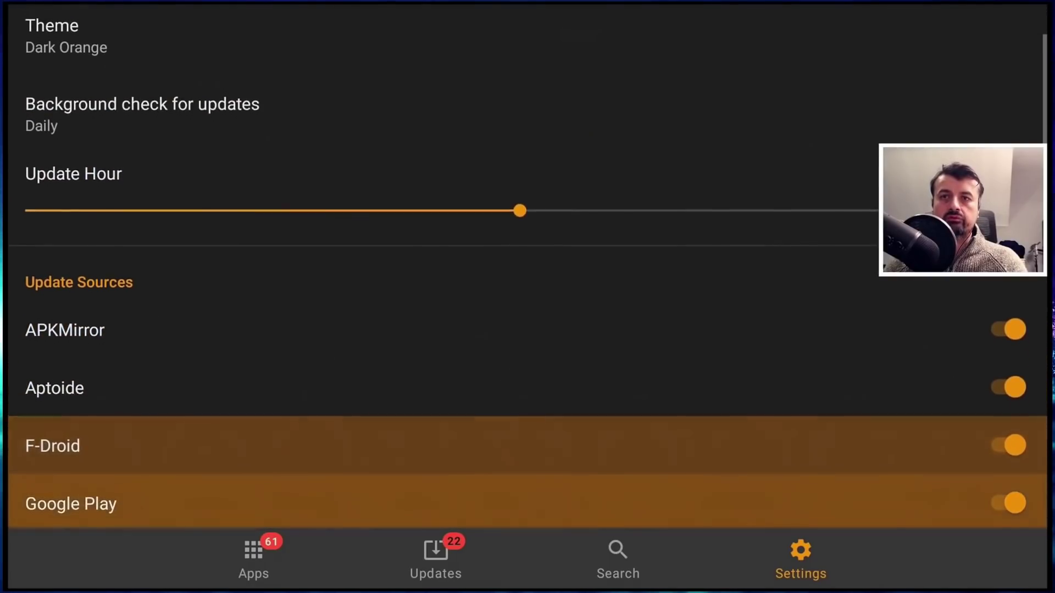
pyautogui.press('Down')
pyautogui.press('Up')
pyautogui.press('Up')
pyautogui.press('Up')
pyautogui.press('Up')
pyautogui.press('Up')
pyautogui.press('Up')
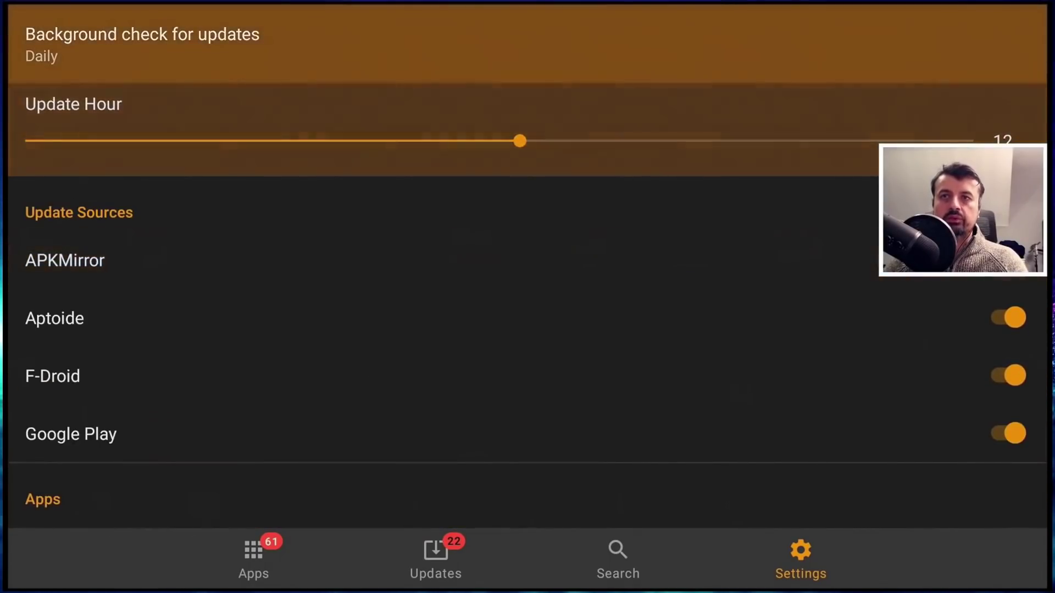
pyautogui.press('Up')
pyautogui.press('Down')
pyautogui.press('Down')
pyautogui.press('Down')
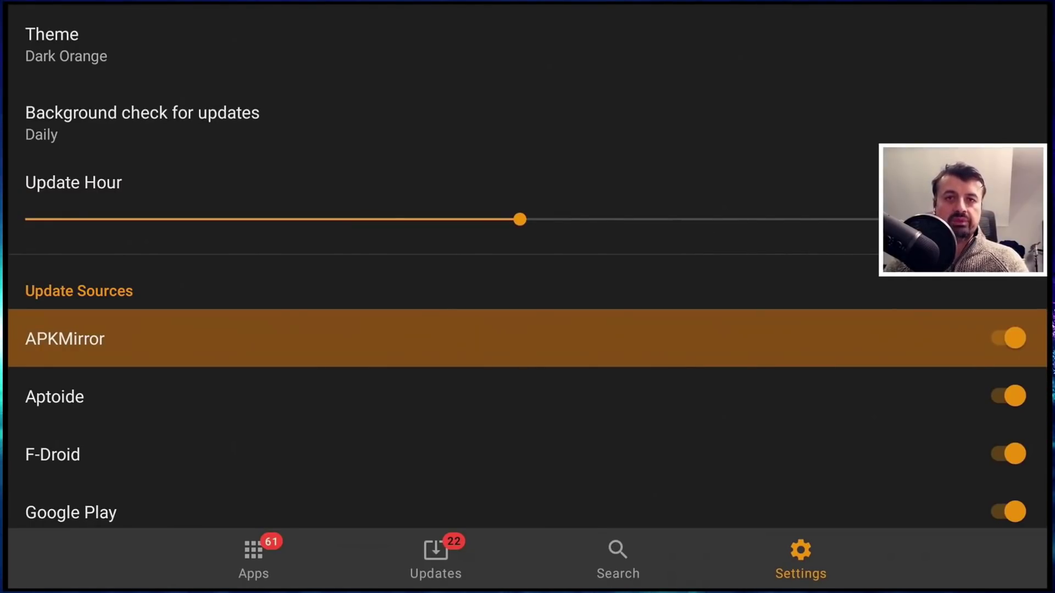
# Disable APKMirror as an update source
pyautogui.press('Down')
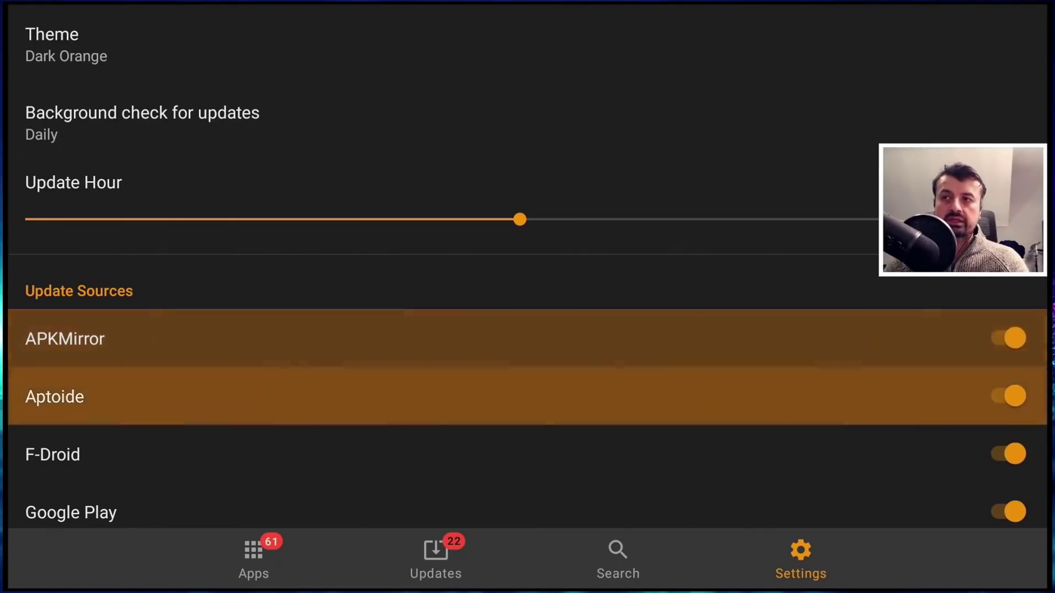
pyautogui.press('Up')
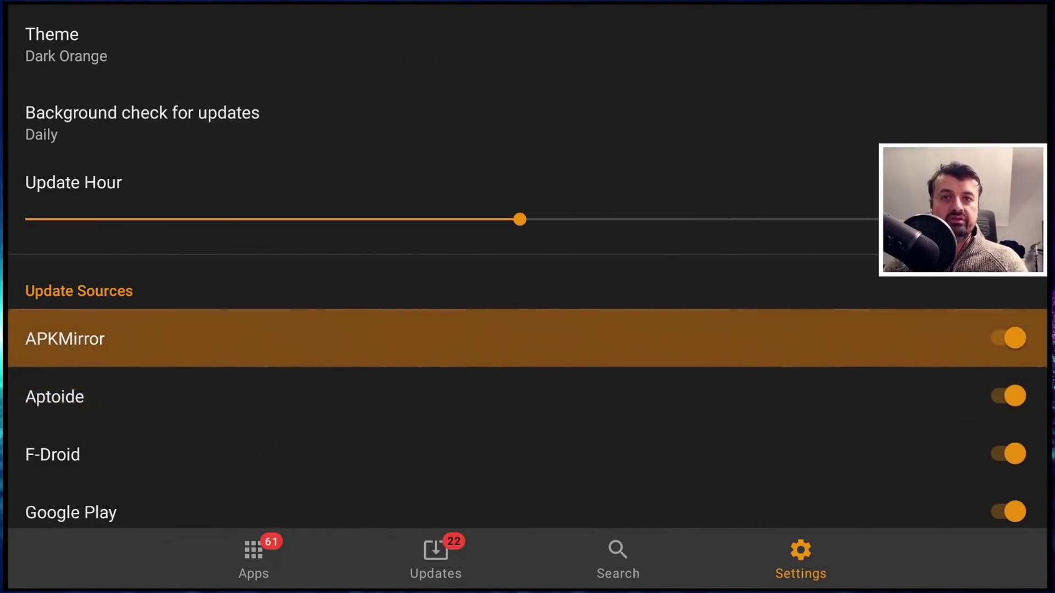
pyautogui.press('Return')
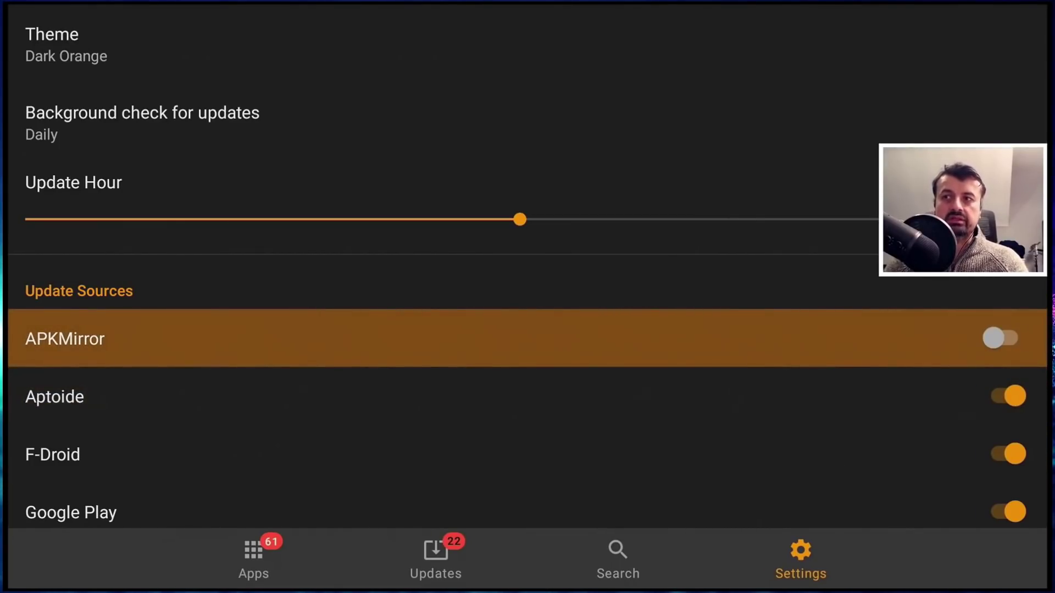
# Review the Aptoide, F-Droid and Google Play update sources and the settings for excluding system, disabled and store-installed apps
pyautogui.press('Down')
pyautogui.press('Down')
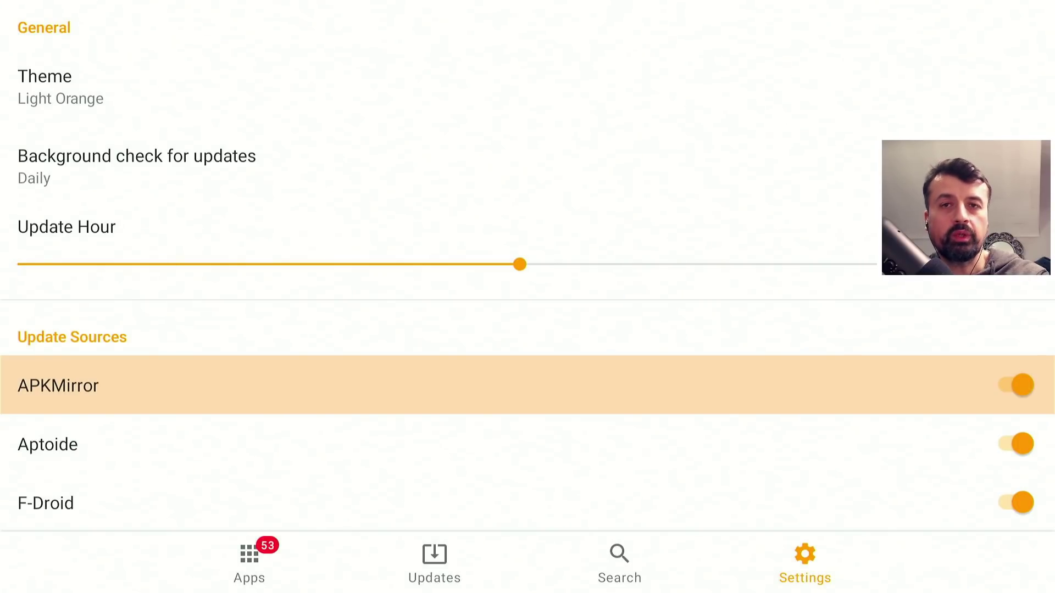
pyautogui.click(528, 444)
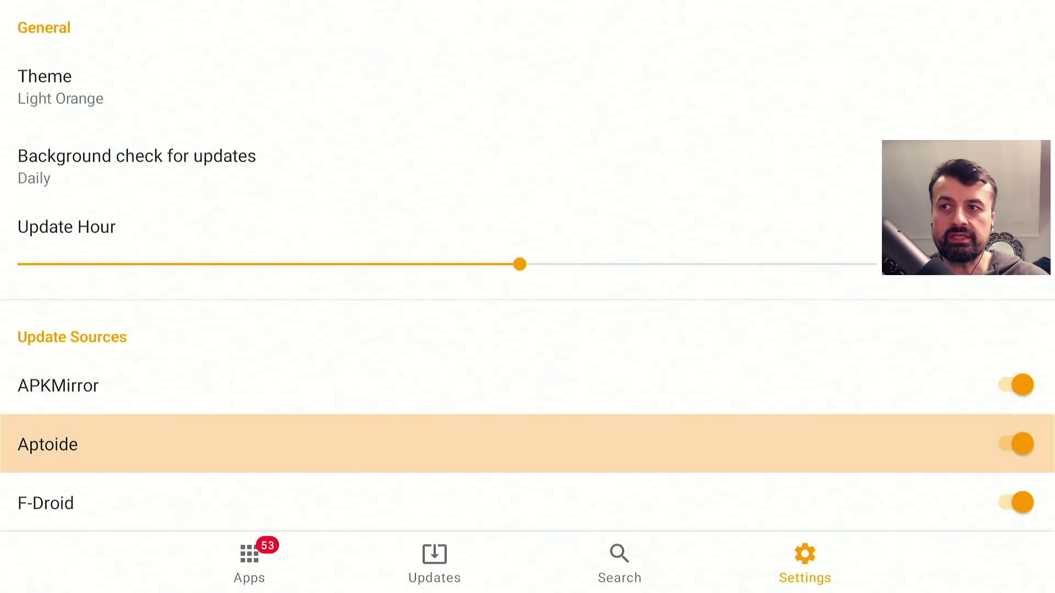
pyautogui.click(527, 503)
pyautogui.click(527, 504)
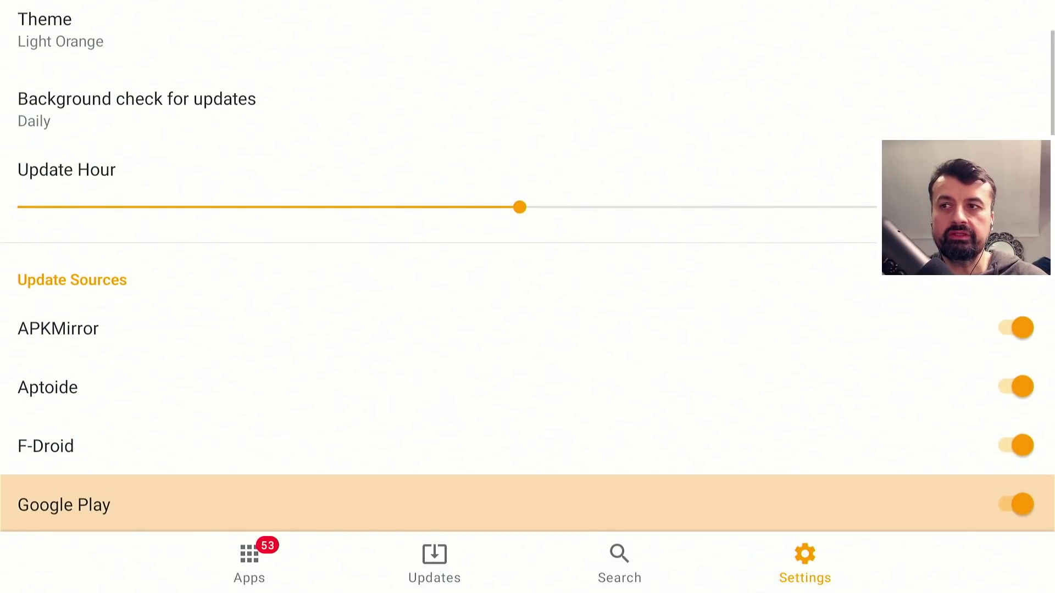
pyautogui.click(527, 503)
pyautogui.click(527, 388)
pyautogui.press('Return')
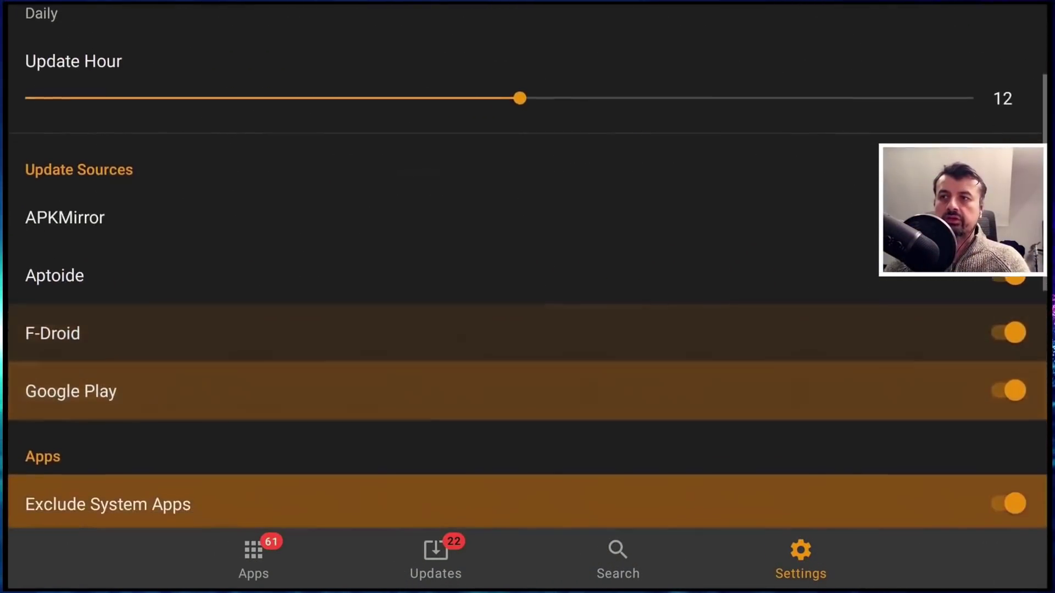
pyautogui.press('Down')
pyautogui.press('Up')
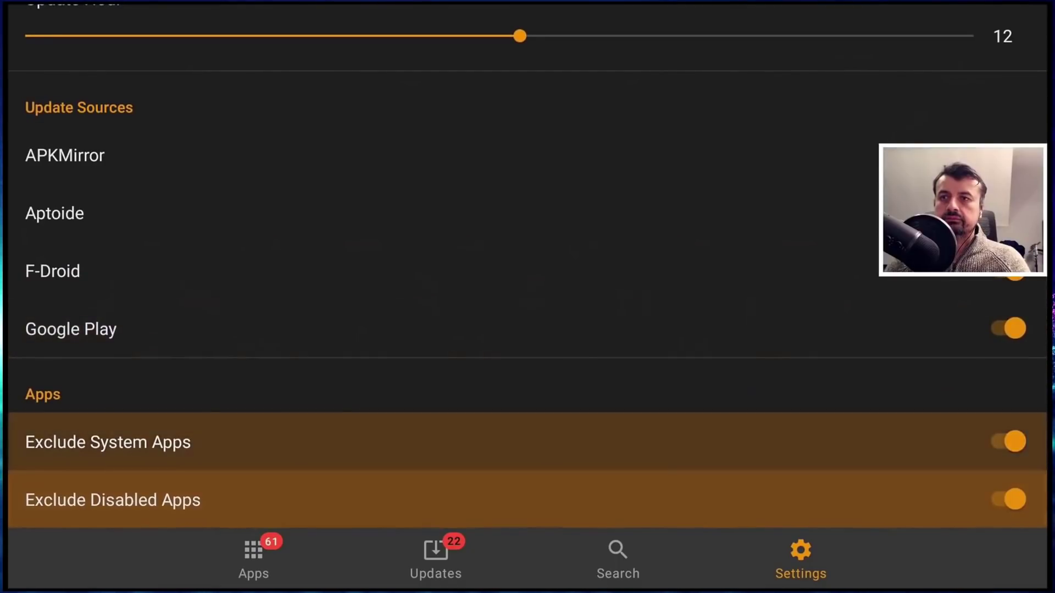
pyautogui.press('Down')
pyautogui.press('Up')
pyautogui.press('Down')
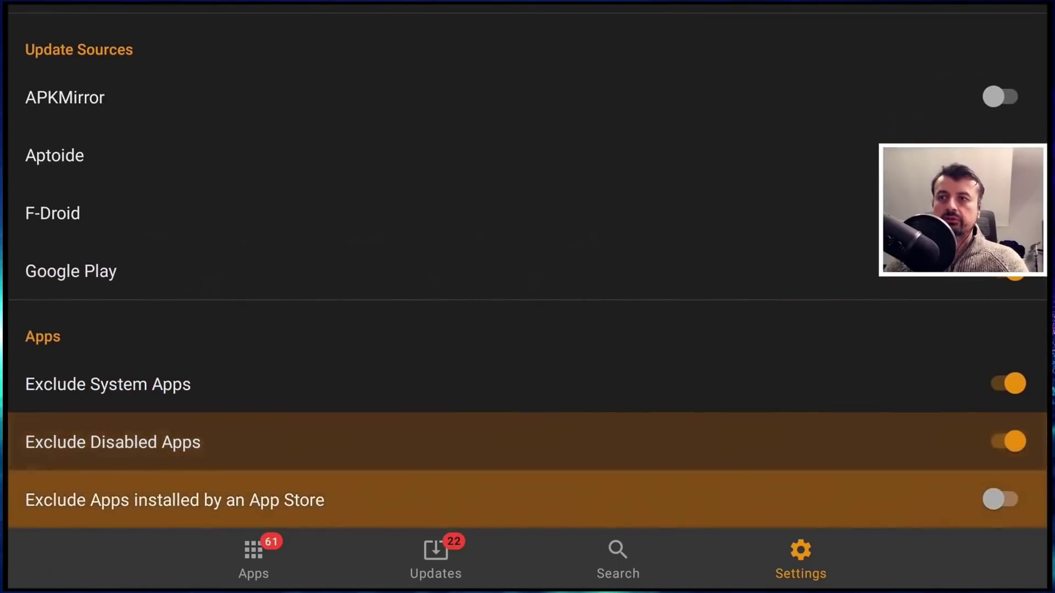
# Open the list of available updates and look through its first entries
pyautogui.press('Down')
pyautogui.press('Left')
pyautogui.press('Left')
pyautogui.press('Return')
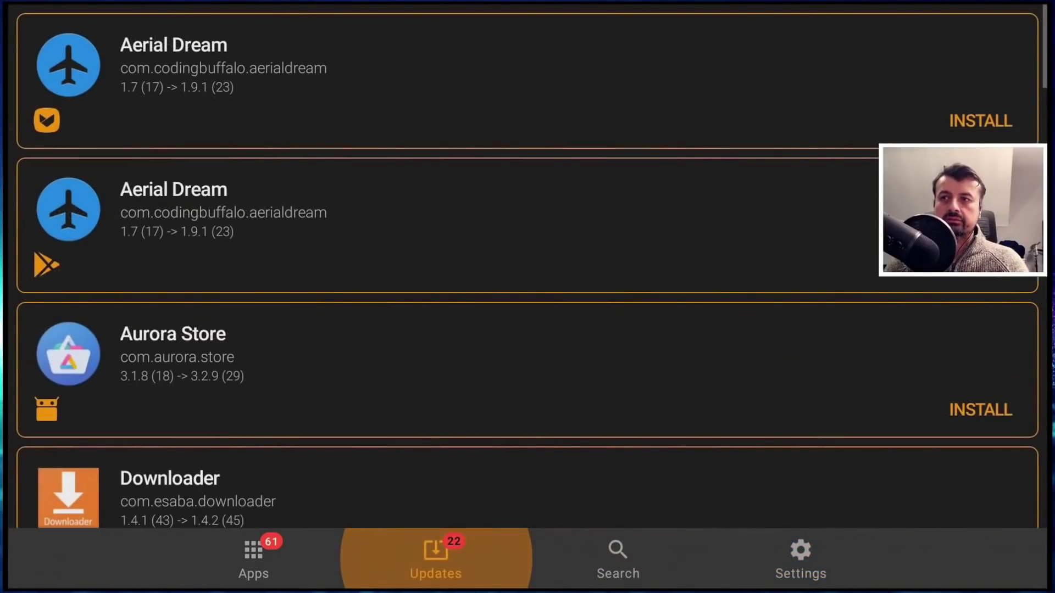
pyautogui.press('Up')
pyautogui.press('Up')
pyautogui.press('Up')
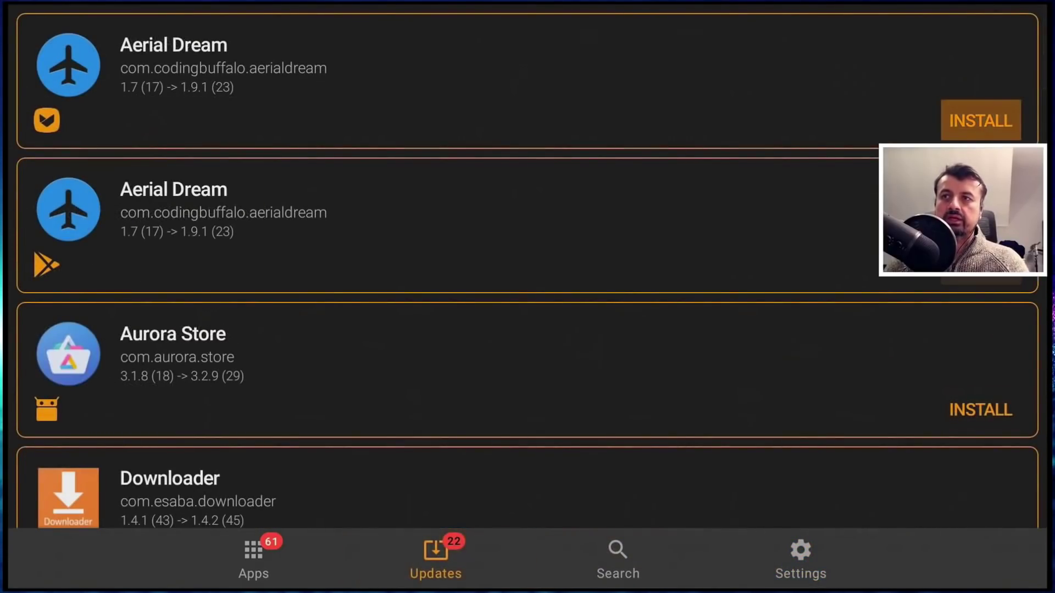
pyautogui.press('Down')
pyautogui.press('Down')
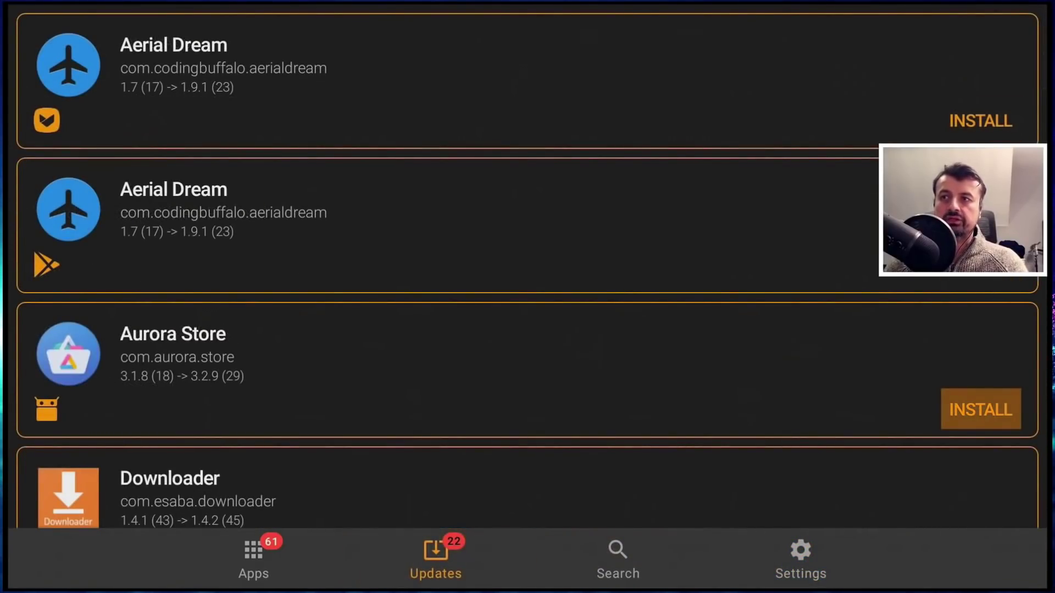
# Download and install the Aptoide update for Live Channels
pyautogui.press('Down')
pyautogui.press('Down')
pyautogui.press('Down')
pyautogui.press('Down')
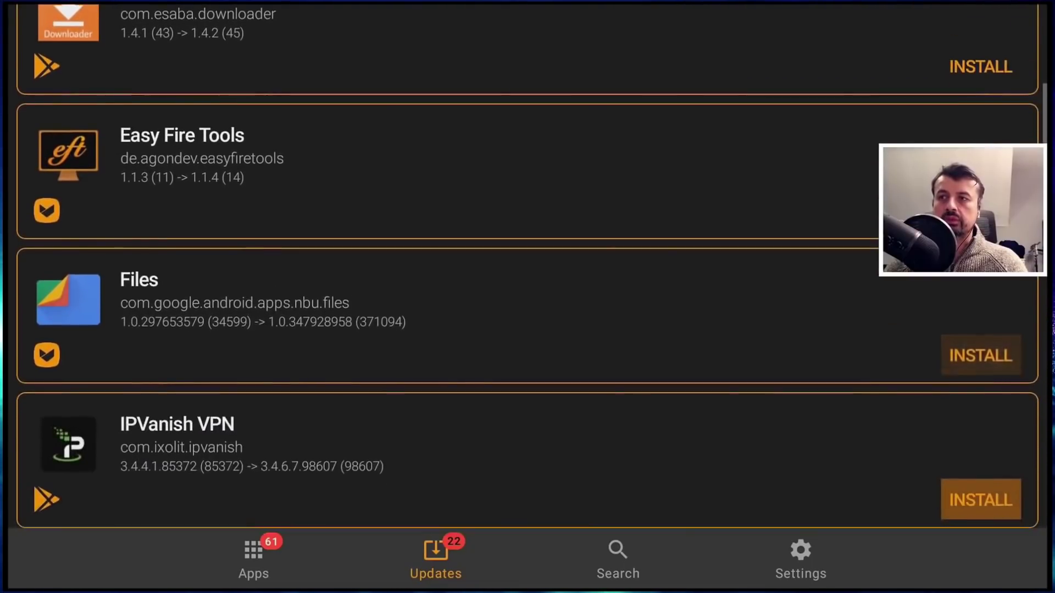
pyautogui.press('Down')
pyautogui.press('Down')
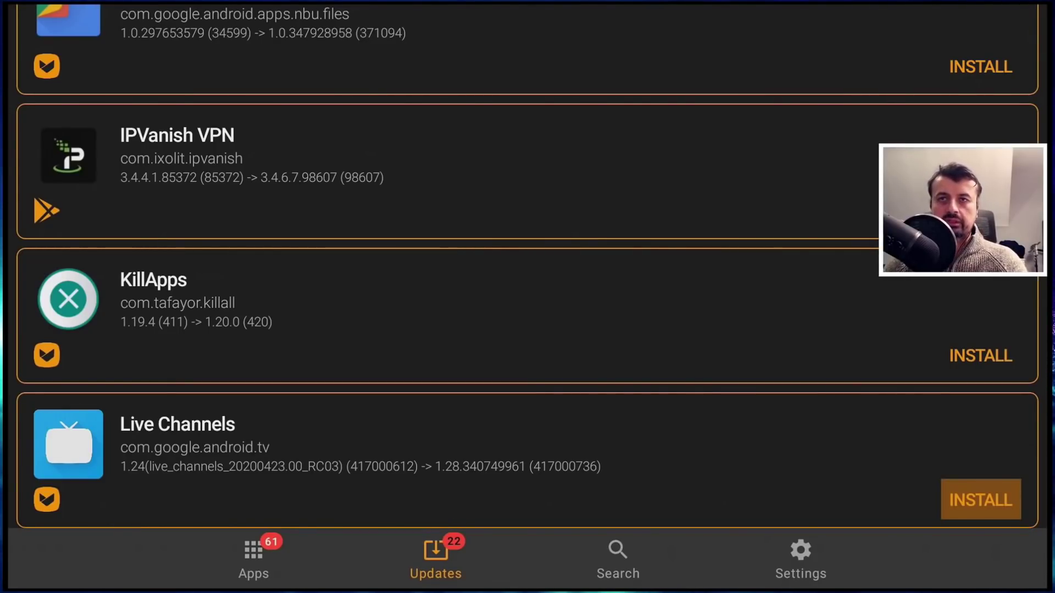
pyautogui.press('Return')
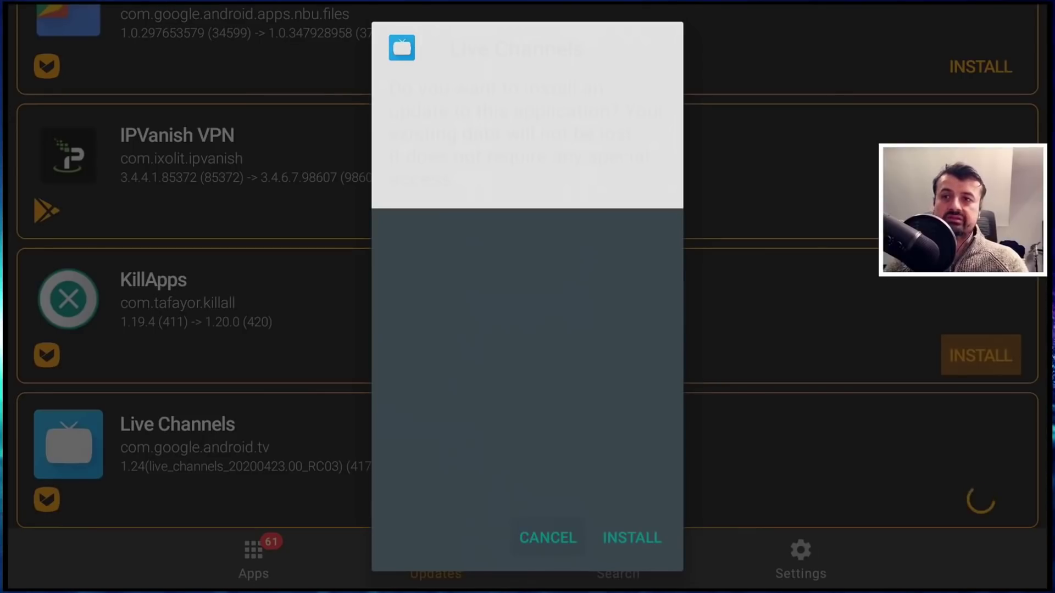
pyautogui.press('Right')
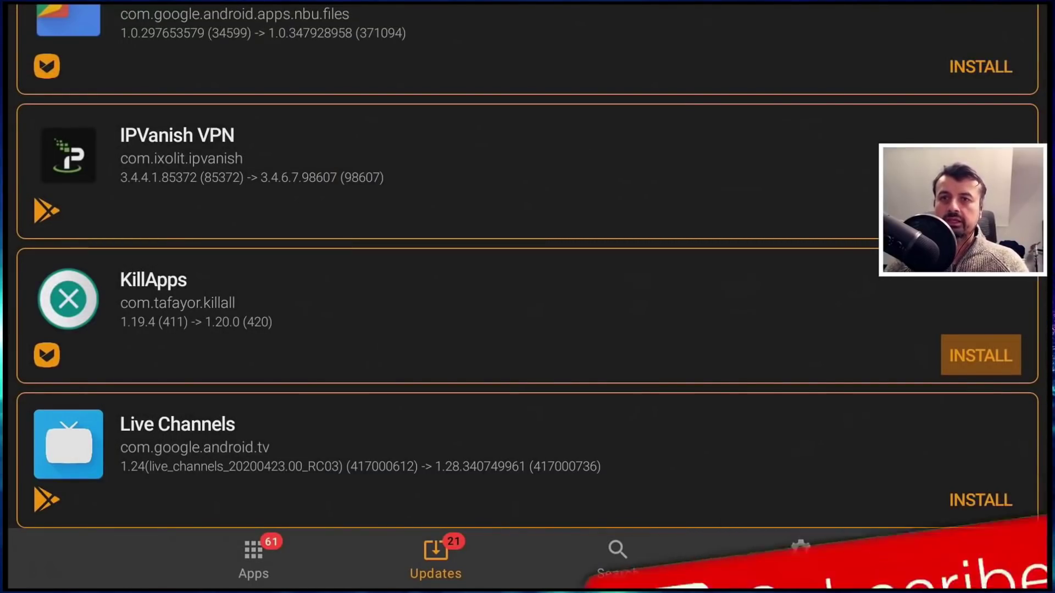
# Download and install the Google Play update for Reelgood
pyautogui.press('Down')
pyautogui.press('Down')
pyautogui.press('Down')
pyautogui.press('Down')
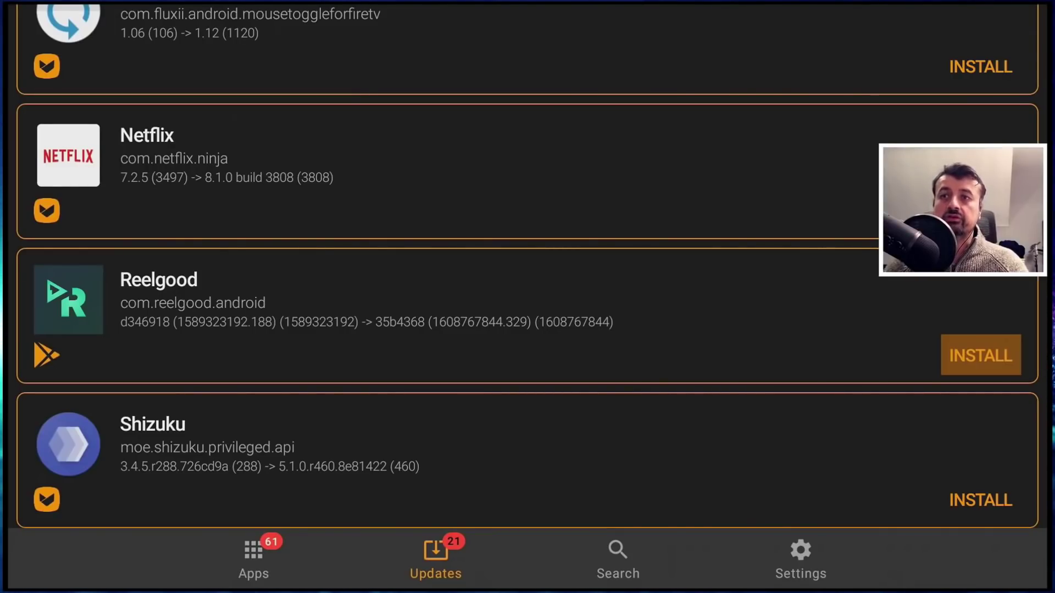
pyautogui.press('Down')
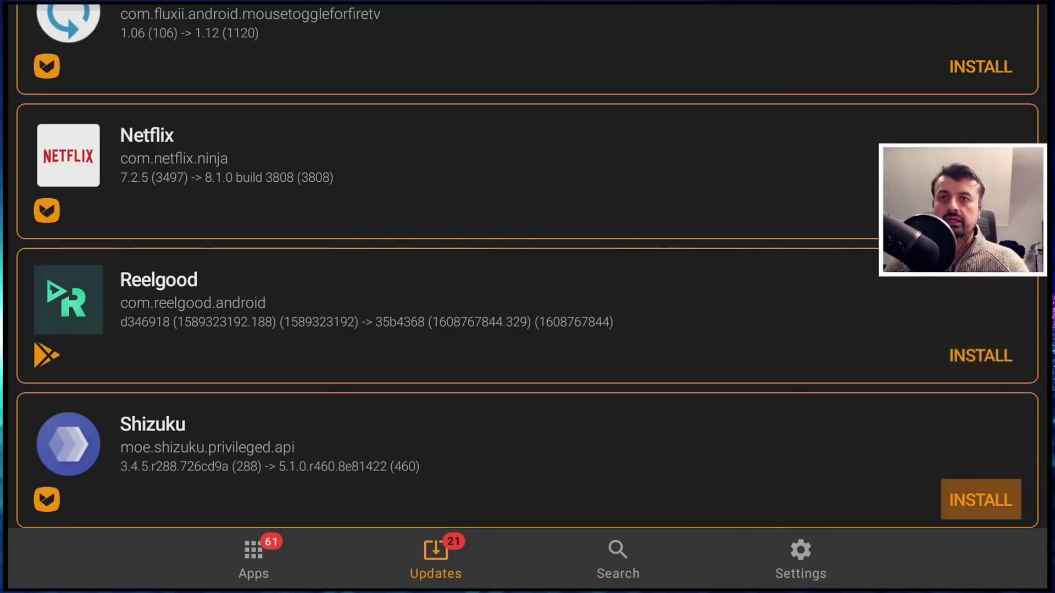
pyautogui.press('Up')
pyautogui.press('Return')
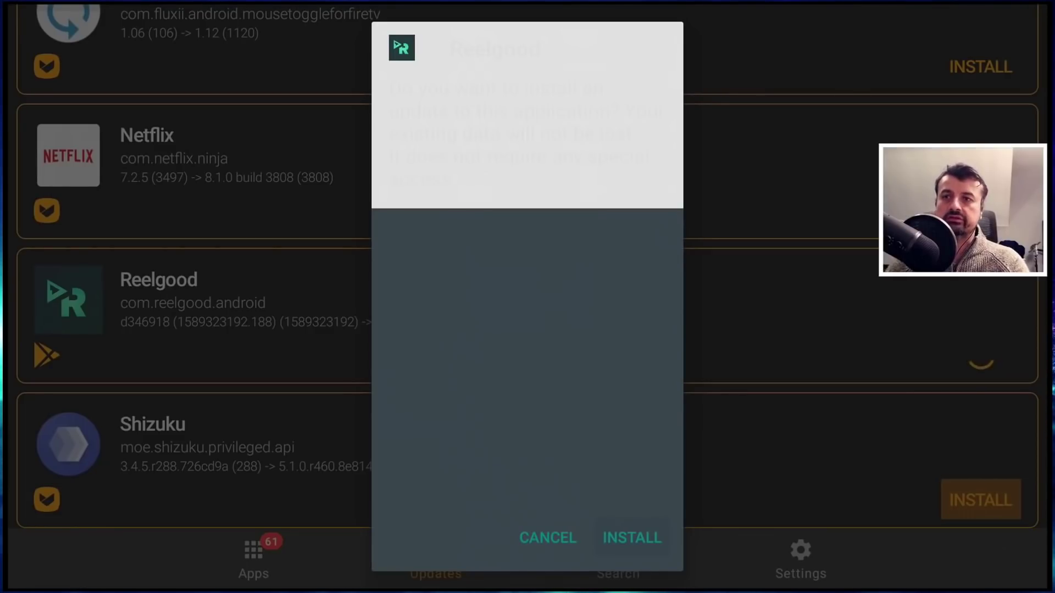
pyautogui.press('Return')
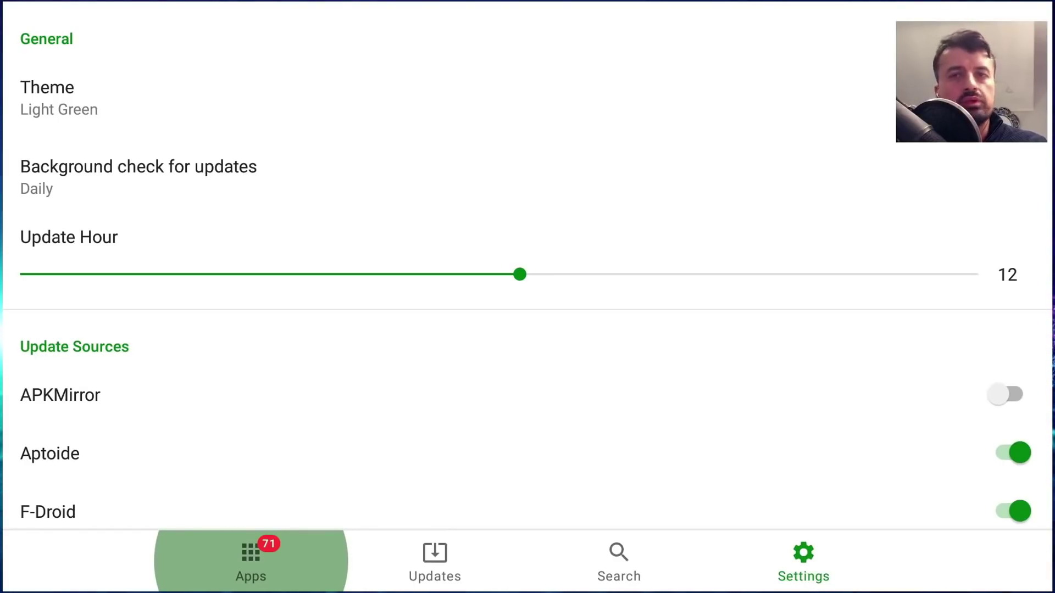
# Open the list of installed apps and look at its first entries and their ignore options
pyautogui.press('Right')
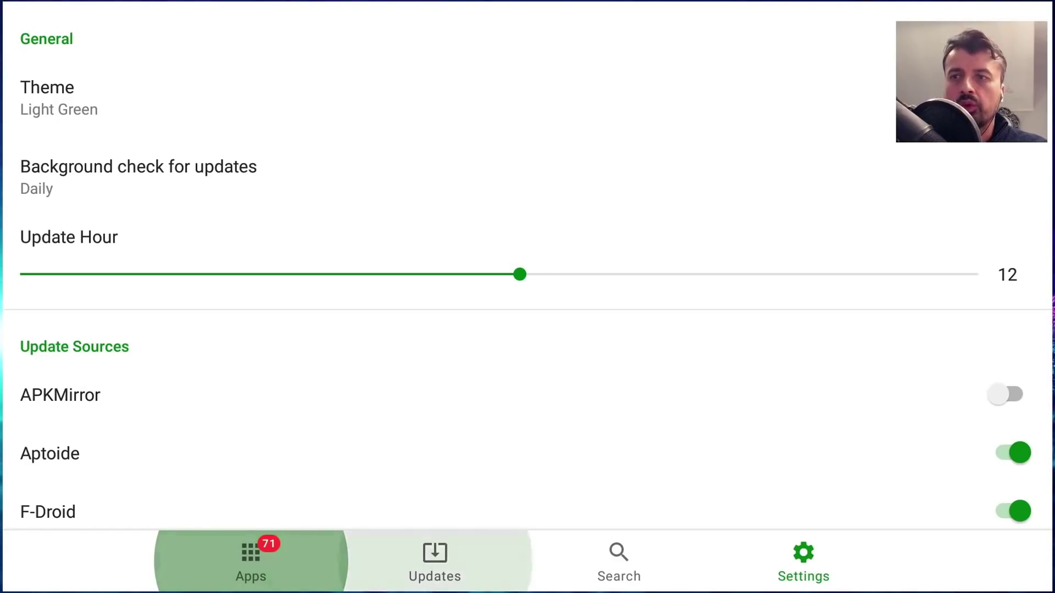
pyautogui.press('Left')
pyautogui.press('Return')
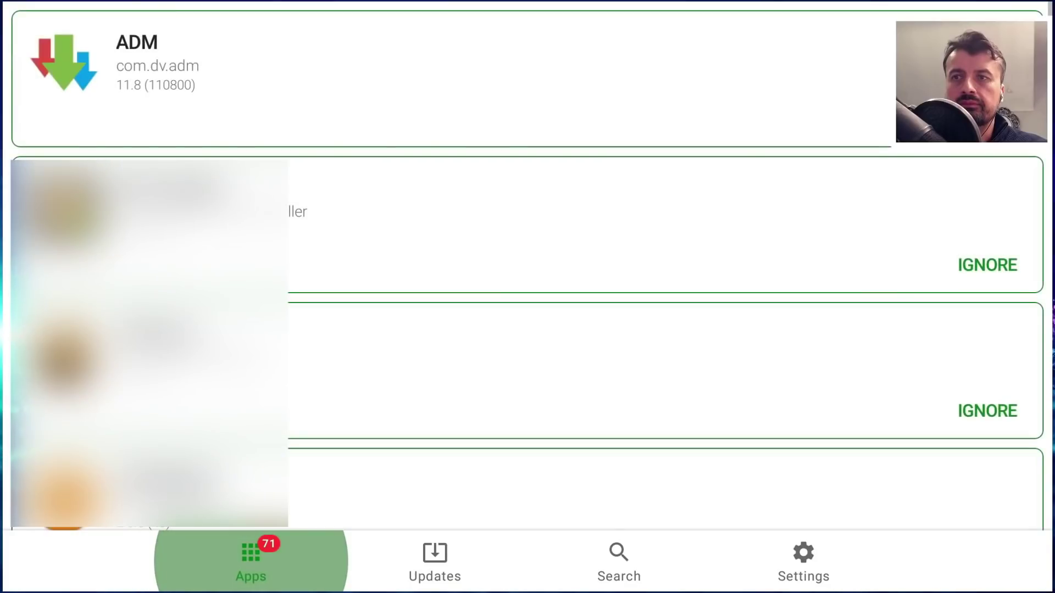
pyautogui.press('Up')
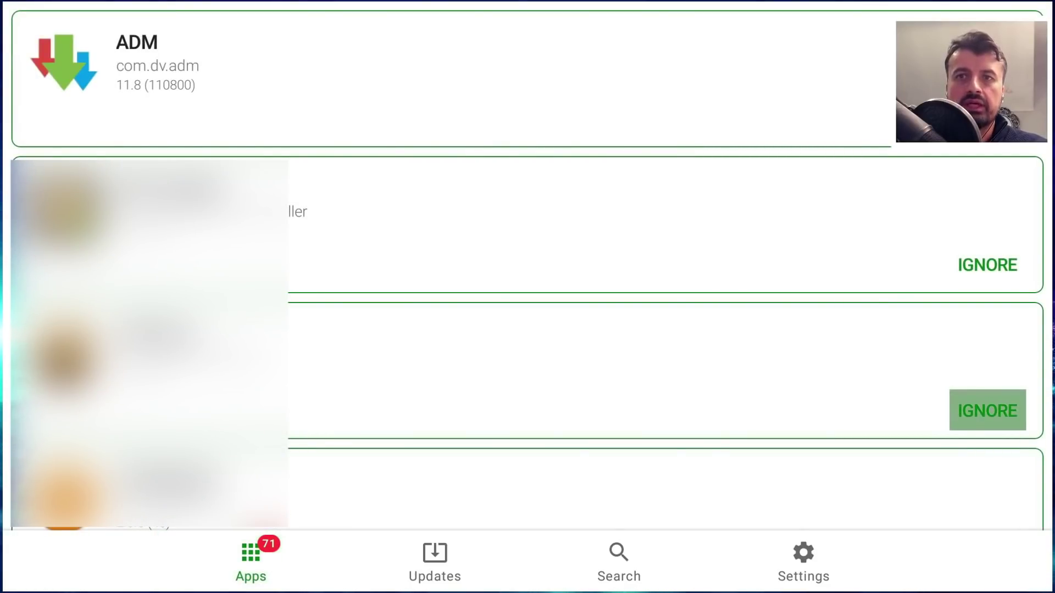
pyautogui.press('Up')
pyautogui.press('Up')
pyautogui.press('Down')
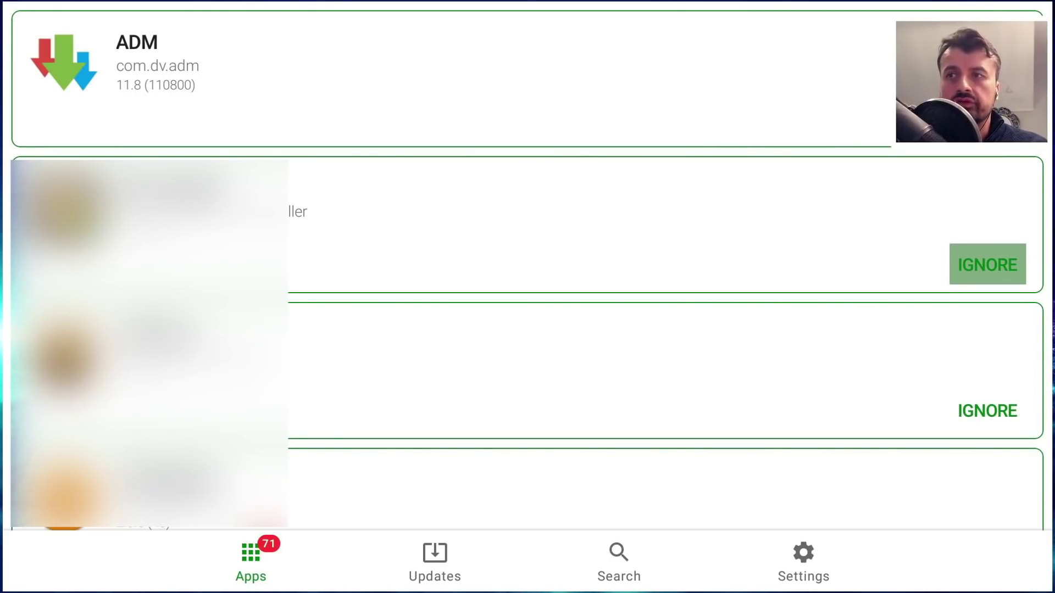
# Set the Aerial Dream app to be ignored for updates
pyautogui.press('Down')
pyautogui.press('Down')
pyautogui.press('Down')
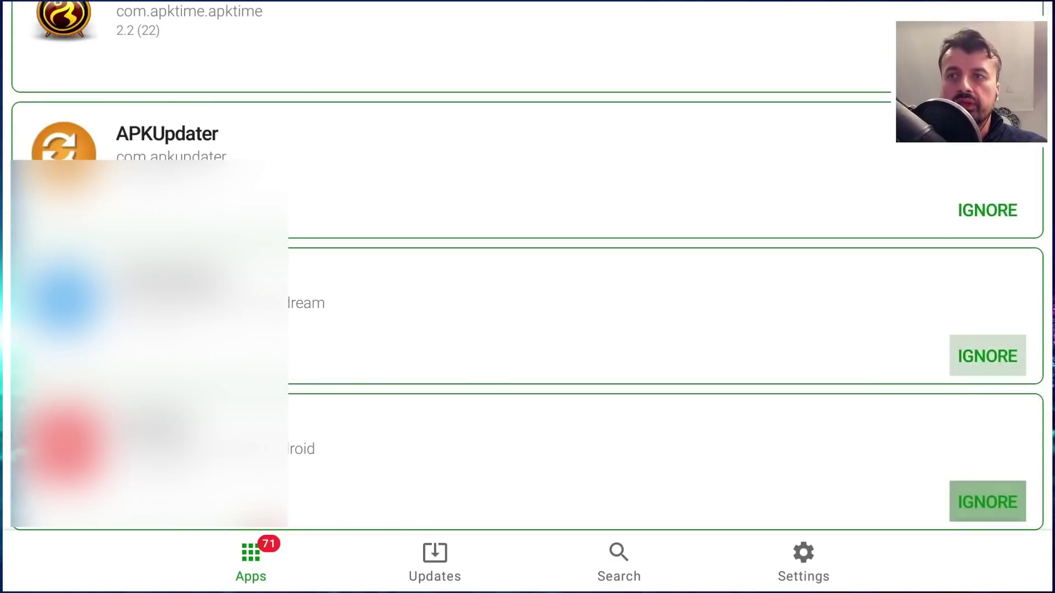
pyautogui.press('Up')
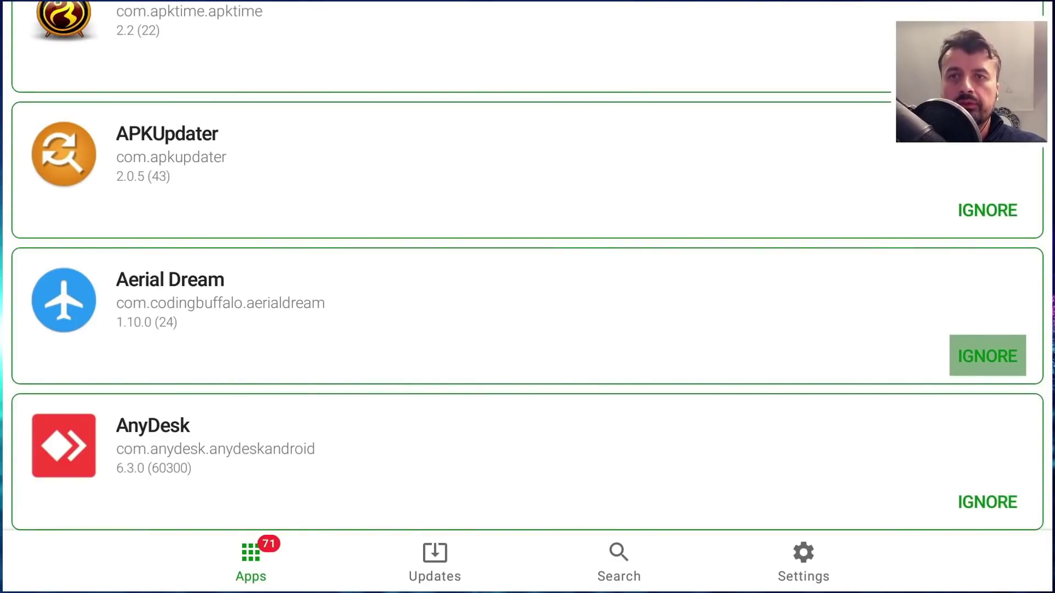
pyautogui.press('Return')
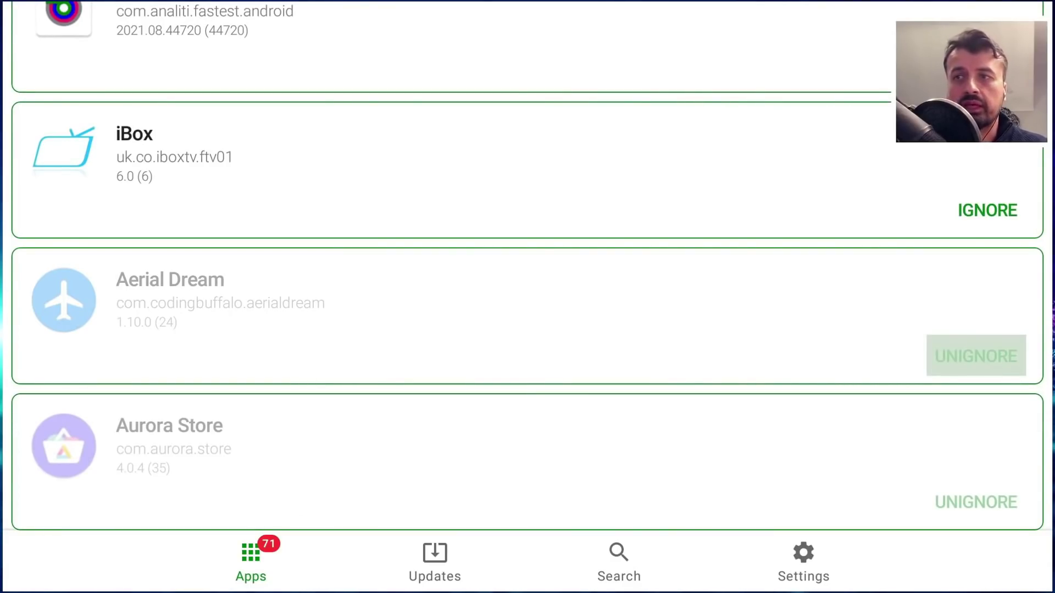
# Examine the end of the installed apps list, comparing active apps with the ignored Aerial Dream and Aurora Store entries
pyautogui.press('Up')
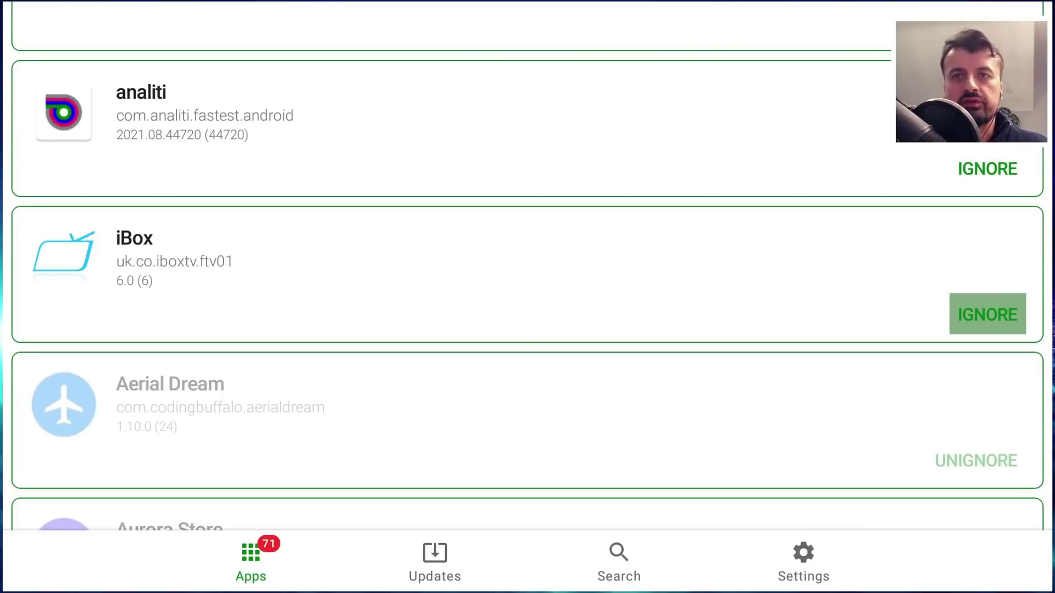
pyautogui.press('Up')
pyautogui.press('Up')
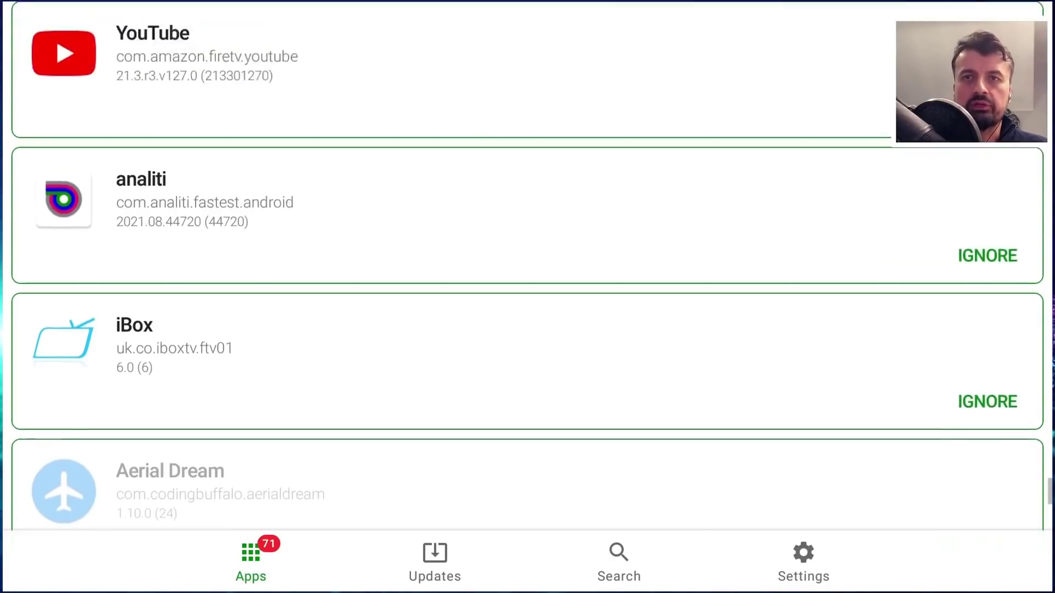
pyautogui.press('Up')
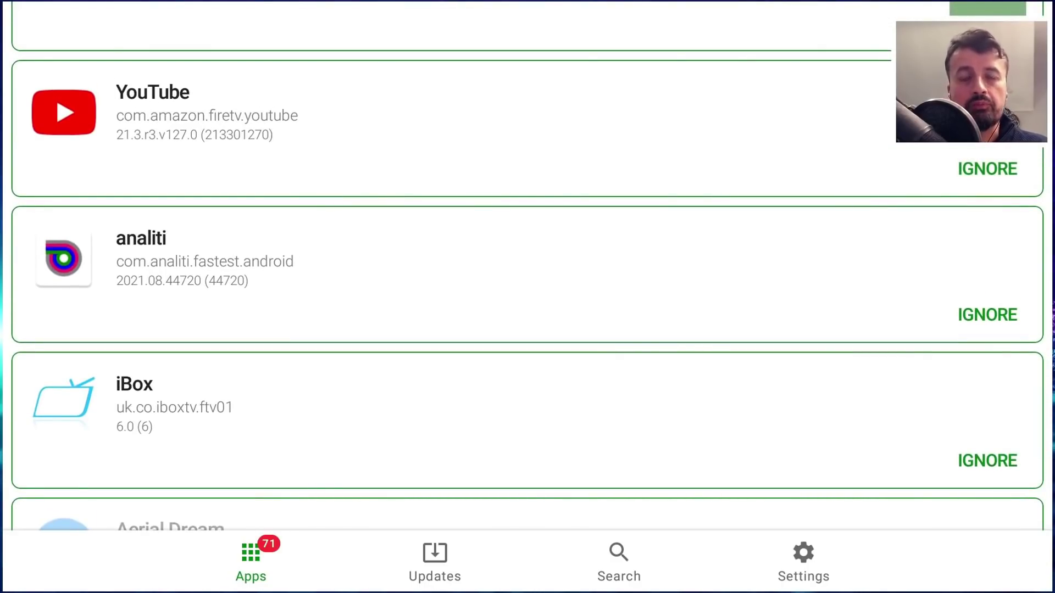
pyautogui.press('Down')
pyautogui.press('Down')
pyautogui.press('Down')
pyautogui.press('Down')
pyautogui.press('Down')
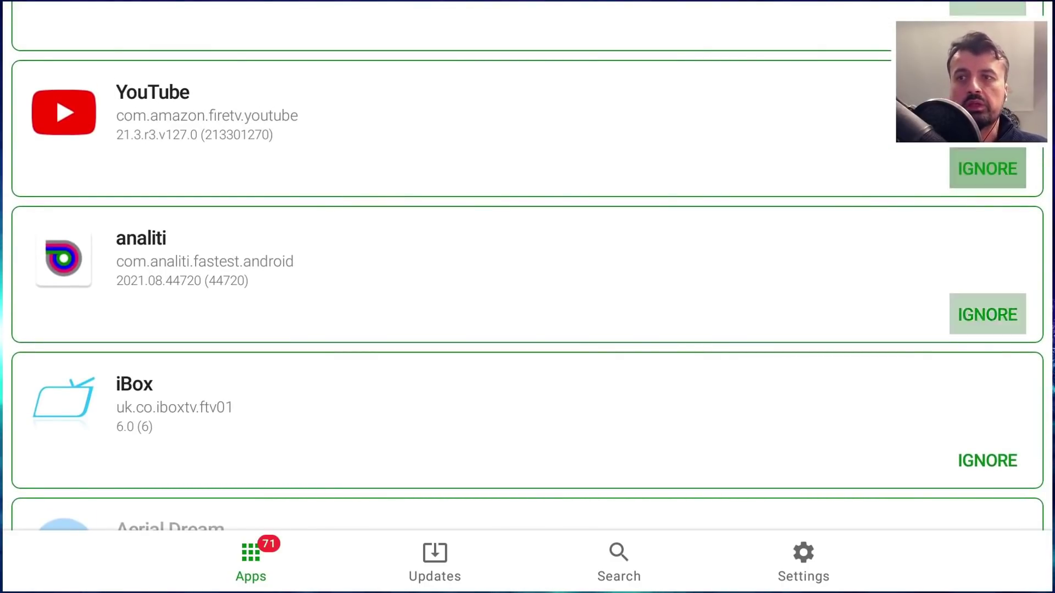
pyautogui.press('Up')
pyautogui.press('Up')
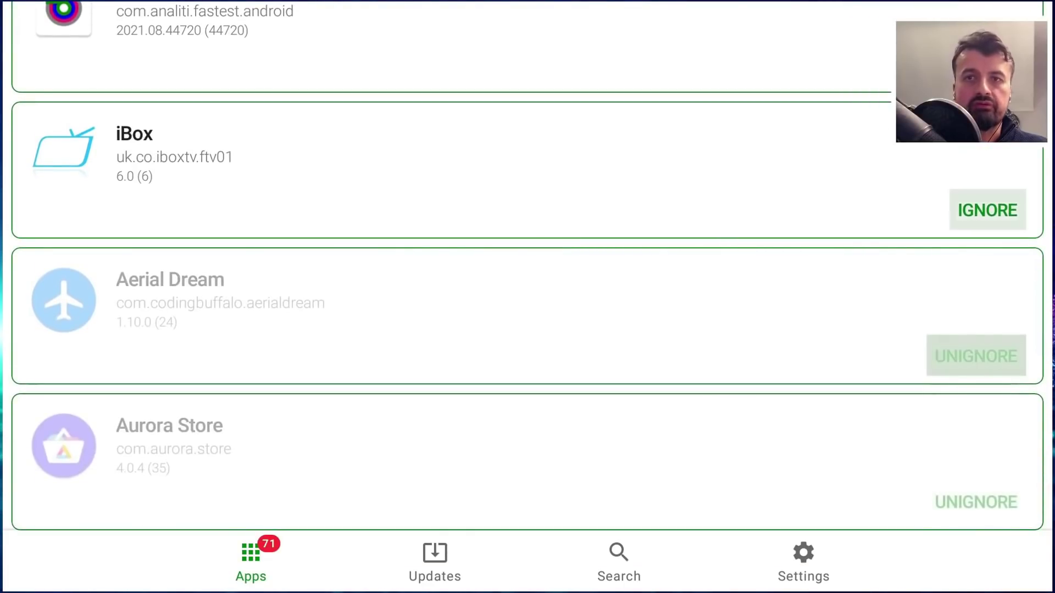
pyautogui.press('Down')
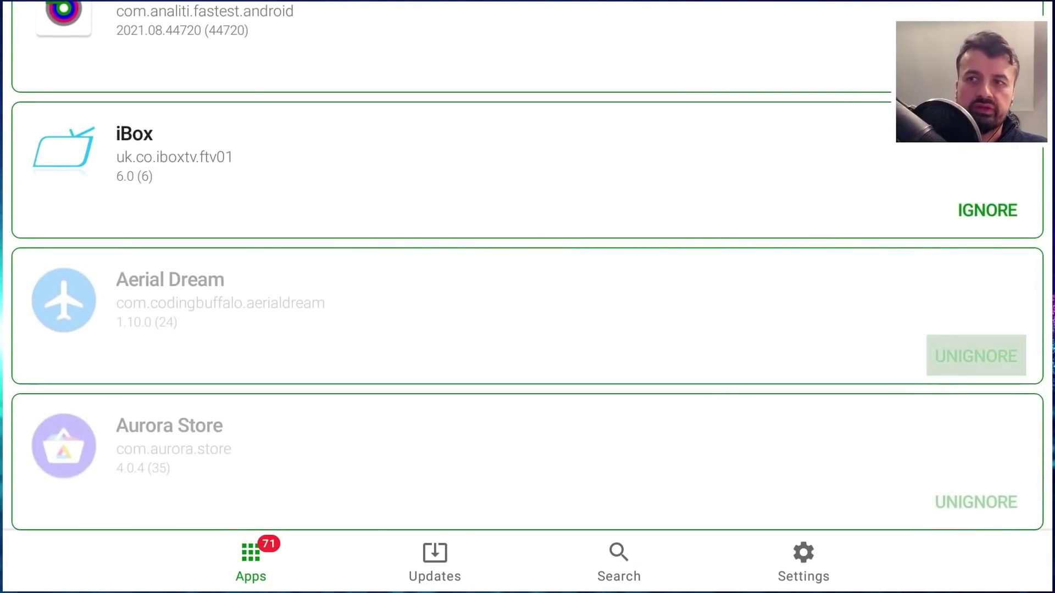
pyautogui.press('Down')
pyautogui.press('Up')
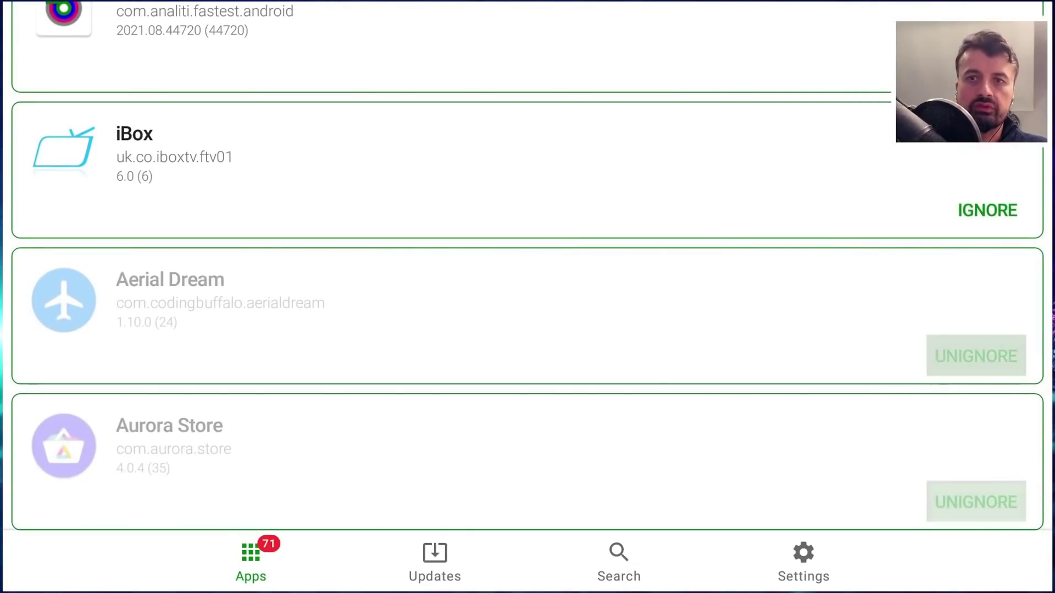
pyautogui.press('Down')
pyautogui.press('Return')
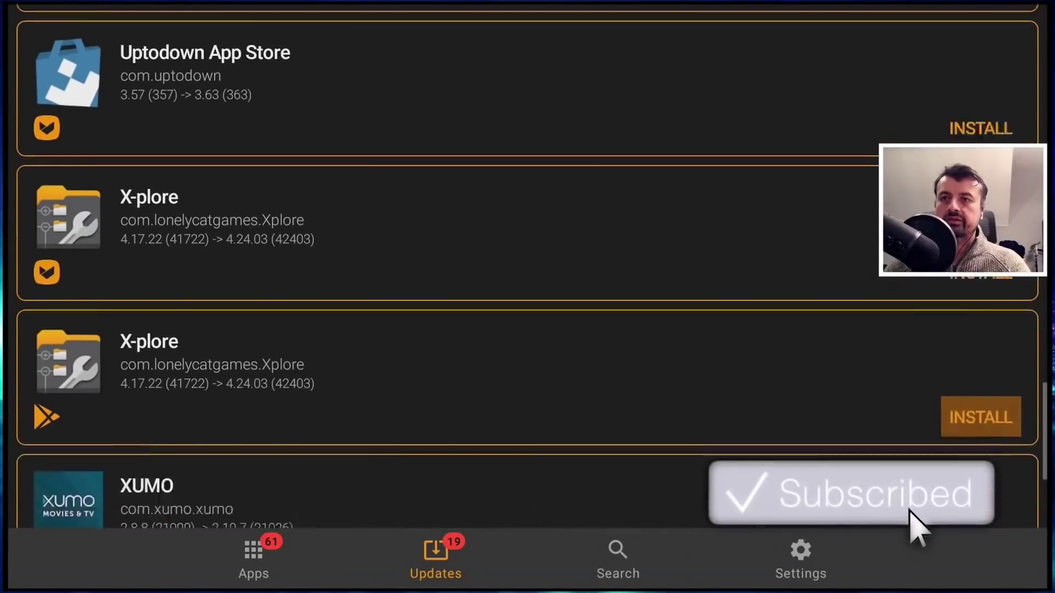
pyautogui.scroll(-3, 528, 275)
pyautogui.click(801, 561)
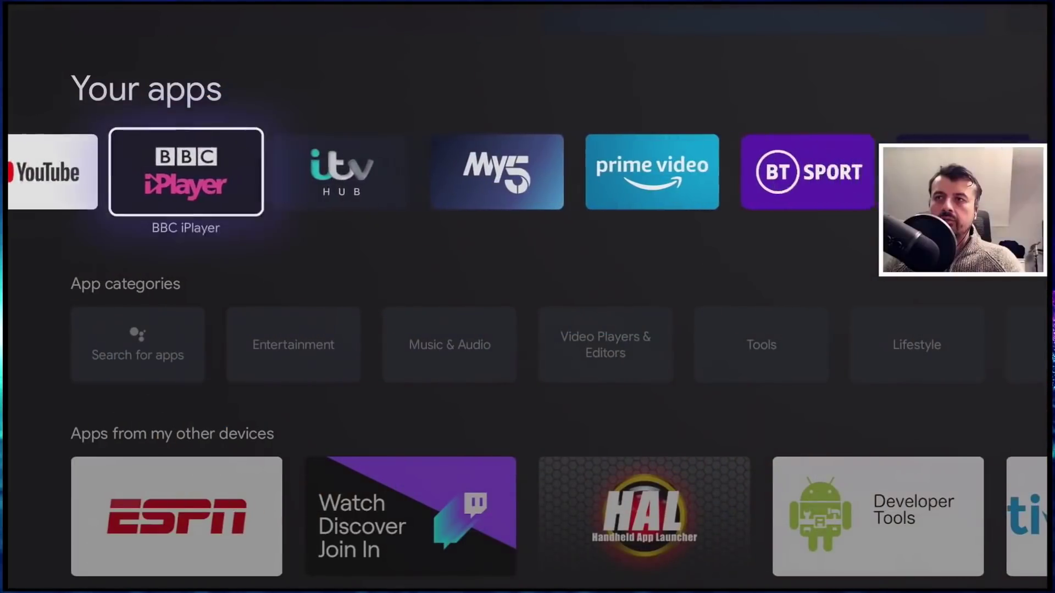
# Open the full list of installed apps from the end of the home screen's Your apps row
pyautogui.press('Right')
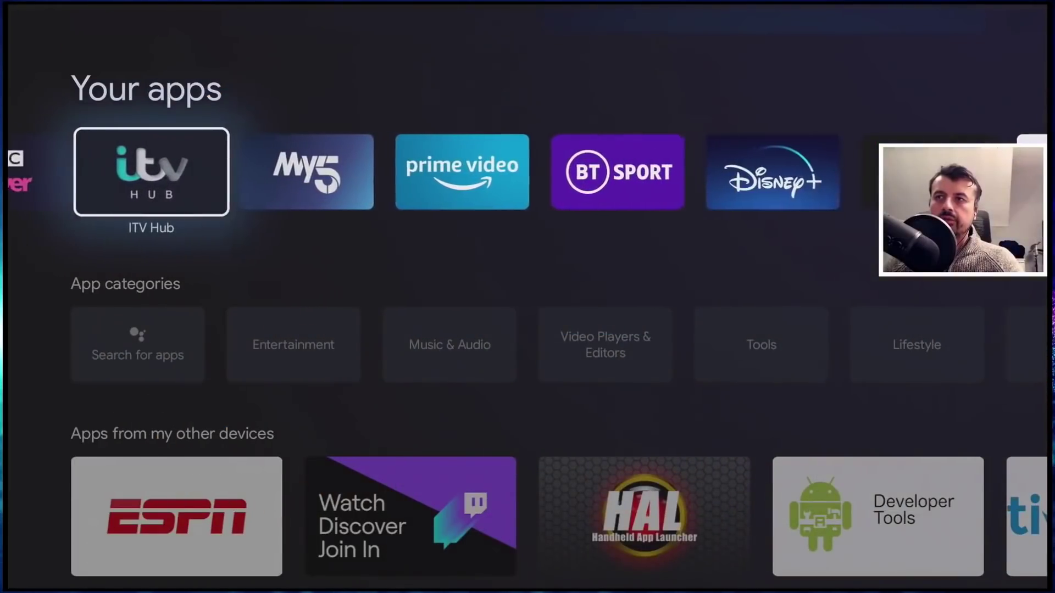
pyautogui.press('Right')
pyautogui.press('Right')
pyautogui.press('Right')
pyautogui.press('Right')
pyautogui.press('Right')
pyautogui.press('Right')
pyautogui.press('Right')
pyautogui.press('Right')
pyautogui.press('Right')
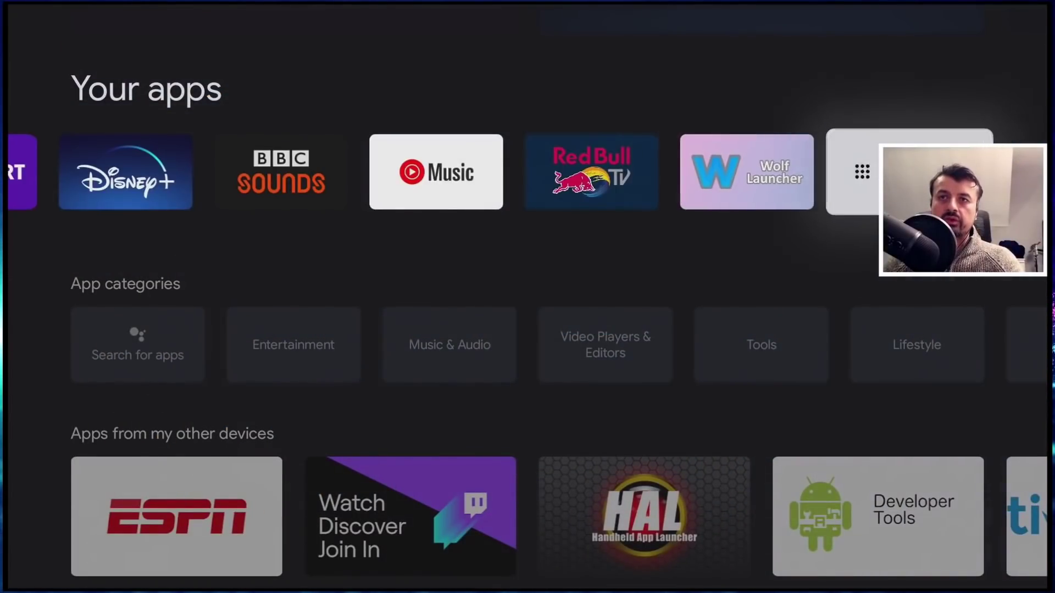
pyautogui.press('Return')
# Launch APKUpdater from the end of the full apps list
pyautogui.press('Up')
pyautogui.press('Down')
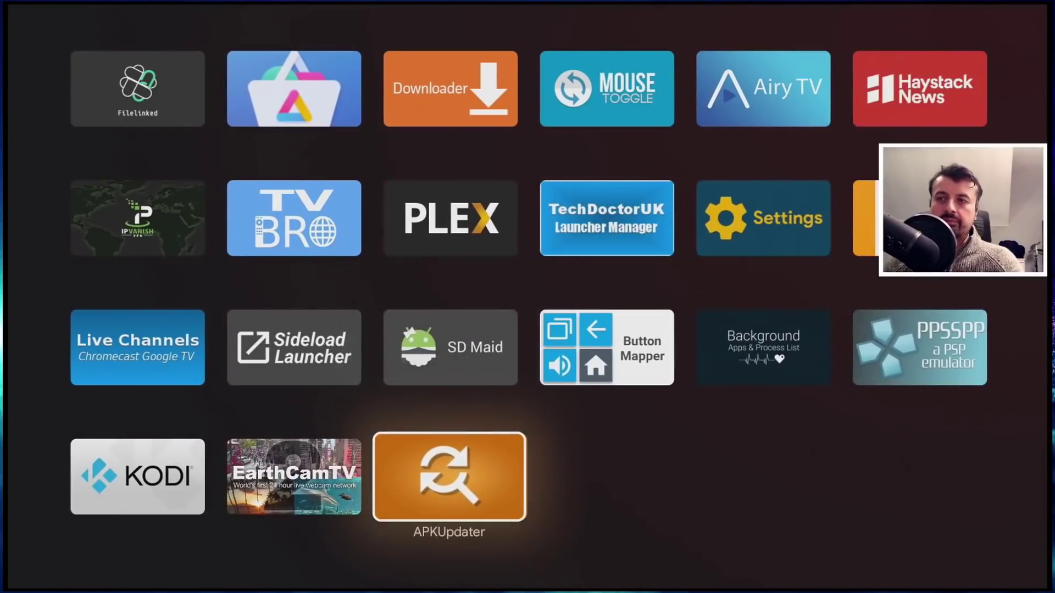
pyautogui.press('Return')
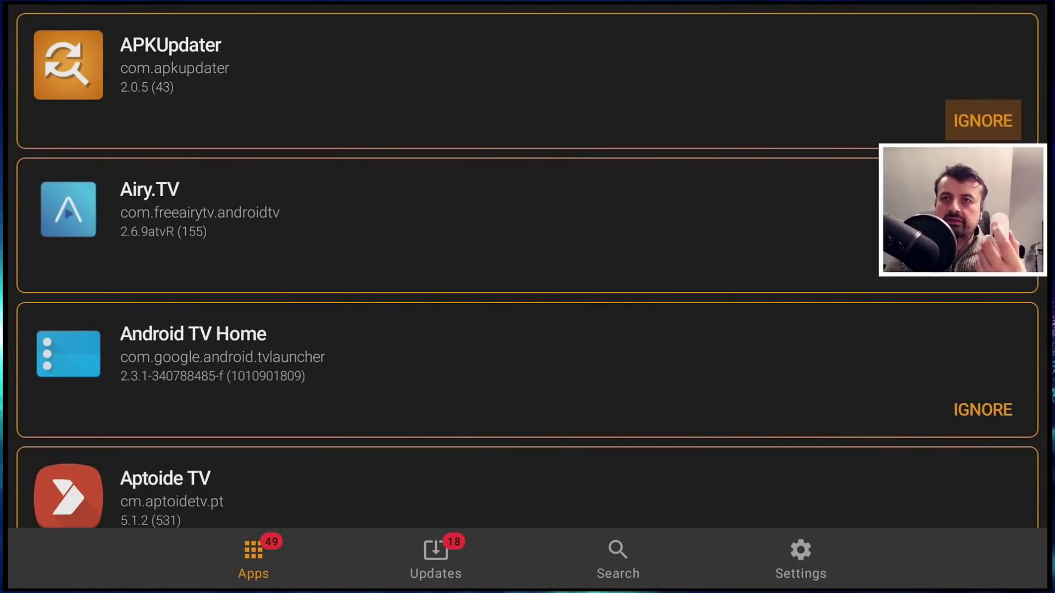
# Open the APKUpdater settings and examine the general options, update sources, app exclusions, update options and root install setting
pyautogui.press('Down')
pyautogui.press('Return')
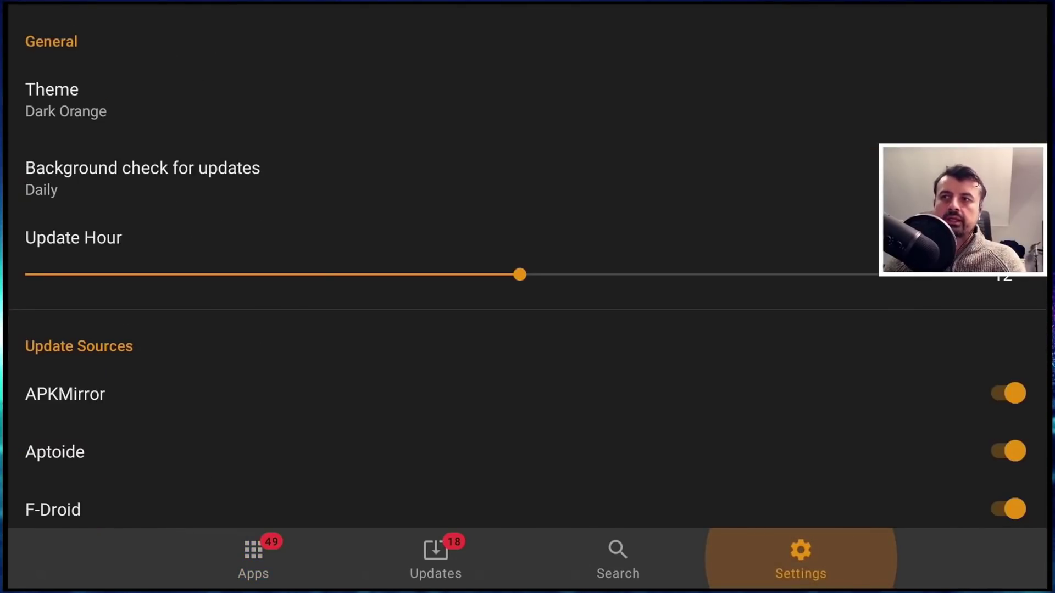
pyautogui.press('Up')
pyautogui.press('Up')
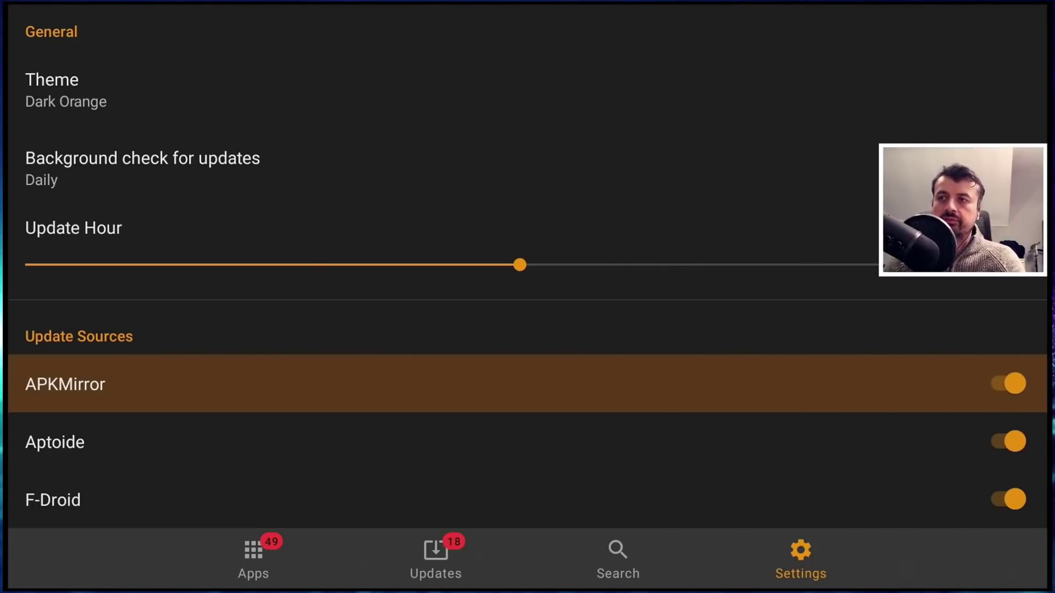
pyautogui.press('Down')
pyautogui.press('Down')
pyautogui.press('Down')
pyautogui.press('Down')
pyautogui.press('Down')
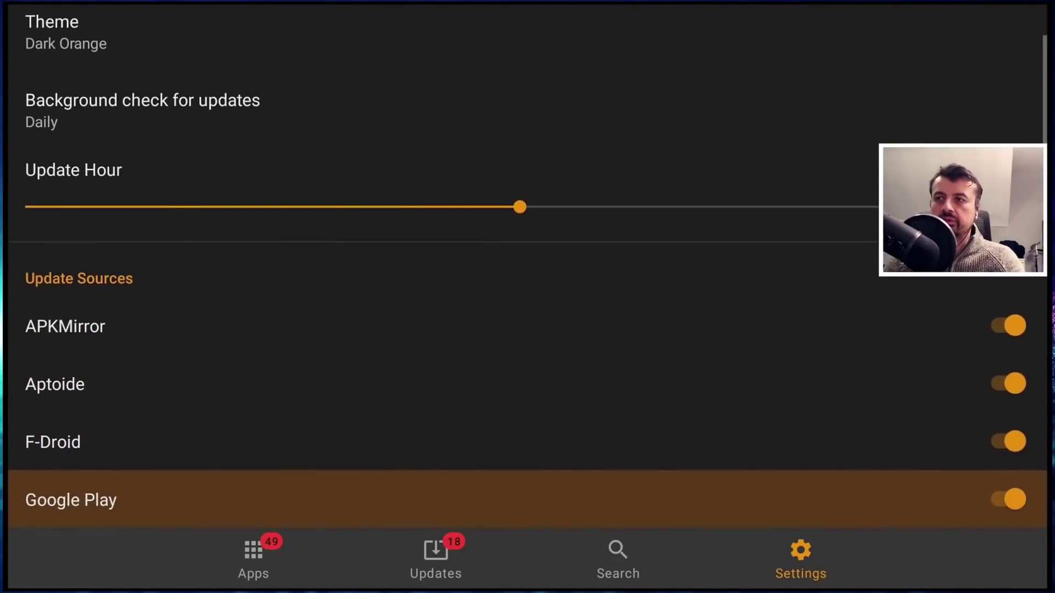
pyautogui.press('Down')
pyautogui.press('Down')
pyautogui.press('Down')
pyautogui.press('Down')
pyautogui.press('Down')
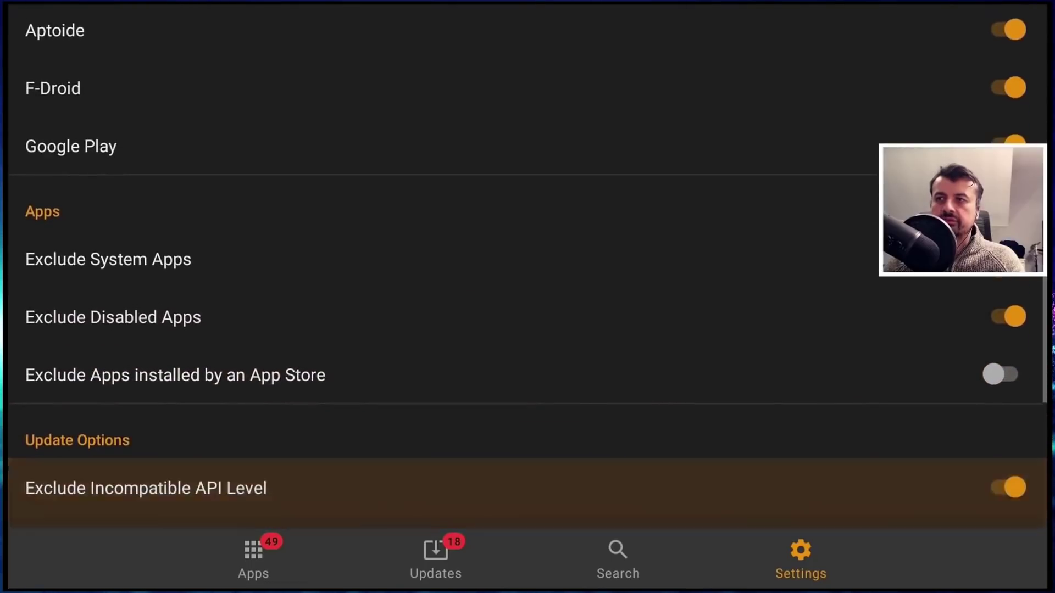
pyautogui.press('Down')
pyautogui.press('Down')
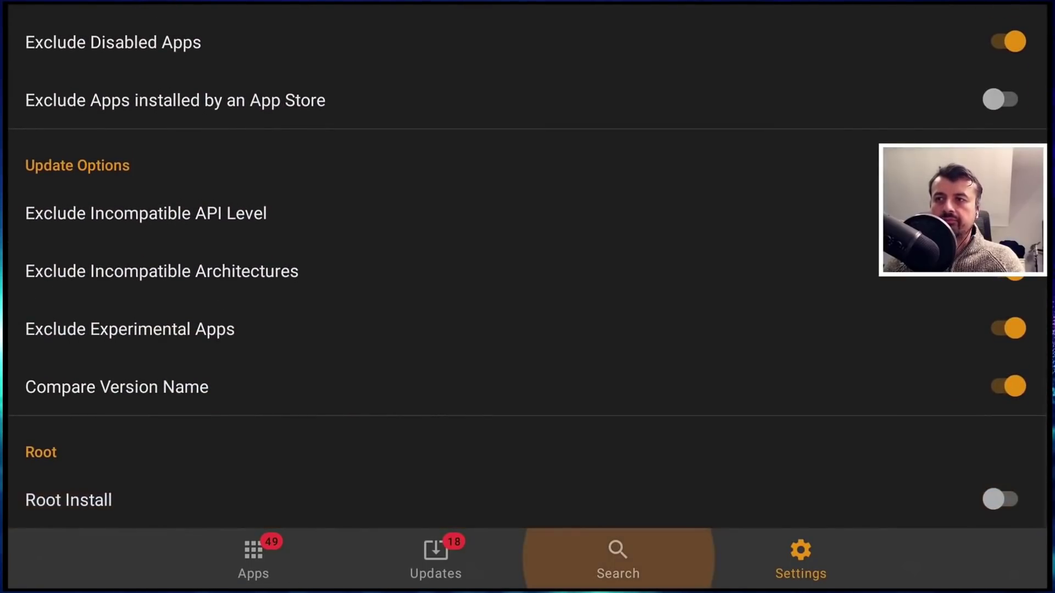
pyautogui.press('Up')
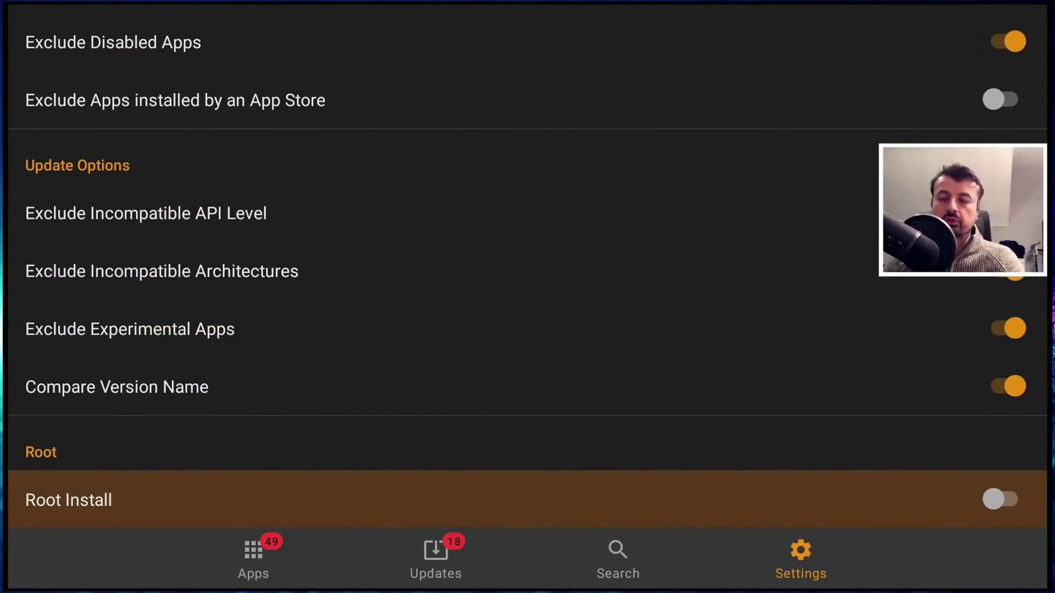
# Leave the settings and open the list of available updates
pyautogui.press('Down')
pyautogui.press('Left')
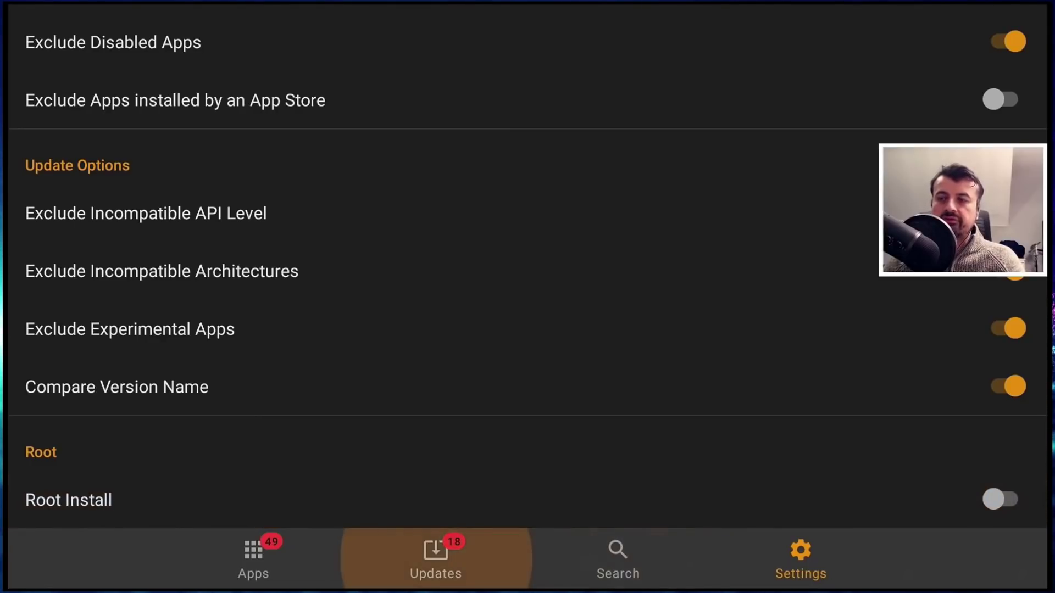
pyautogui.press('Left')
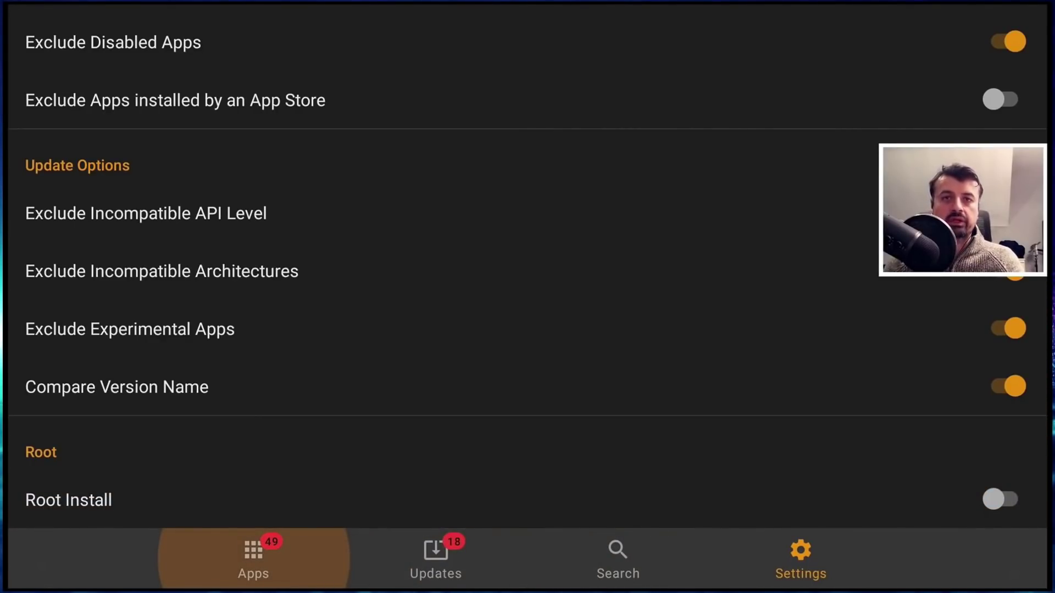
pyautogui.press('Right')
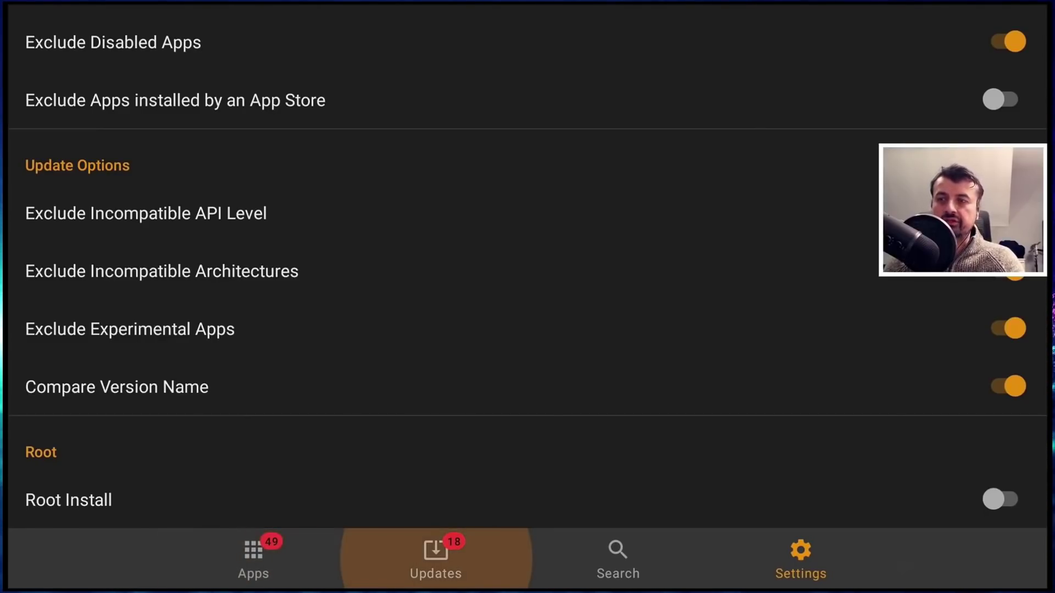
pyautogui.press('Return')
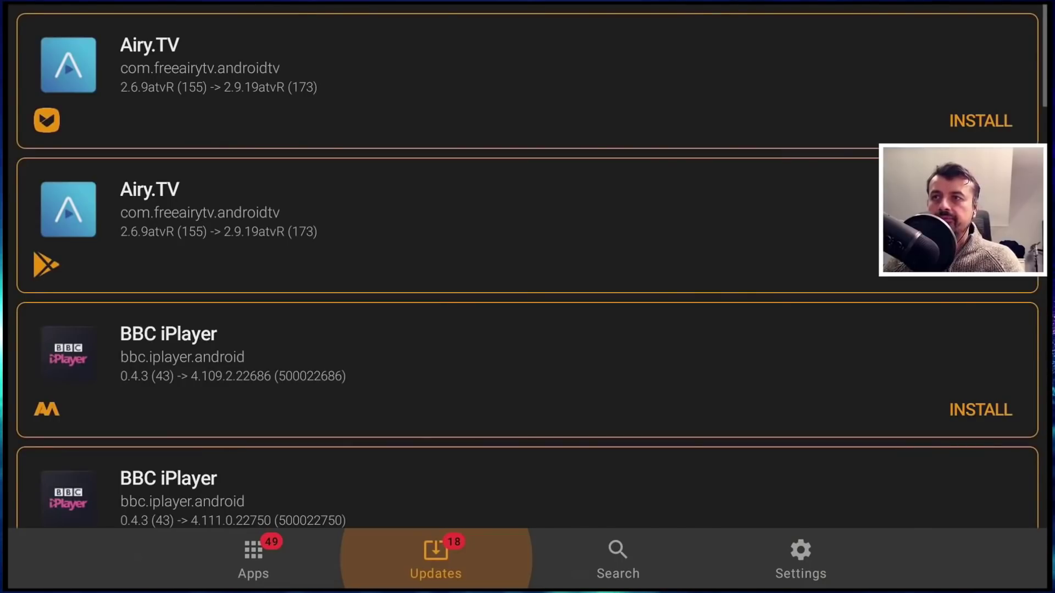
# Start the Google Play update for Haystack News and go to the permission settings for installing unknown apps
pyautogui.press('Up')
pyautogui.press('Down')
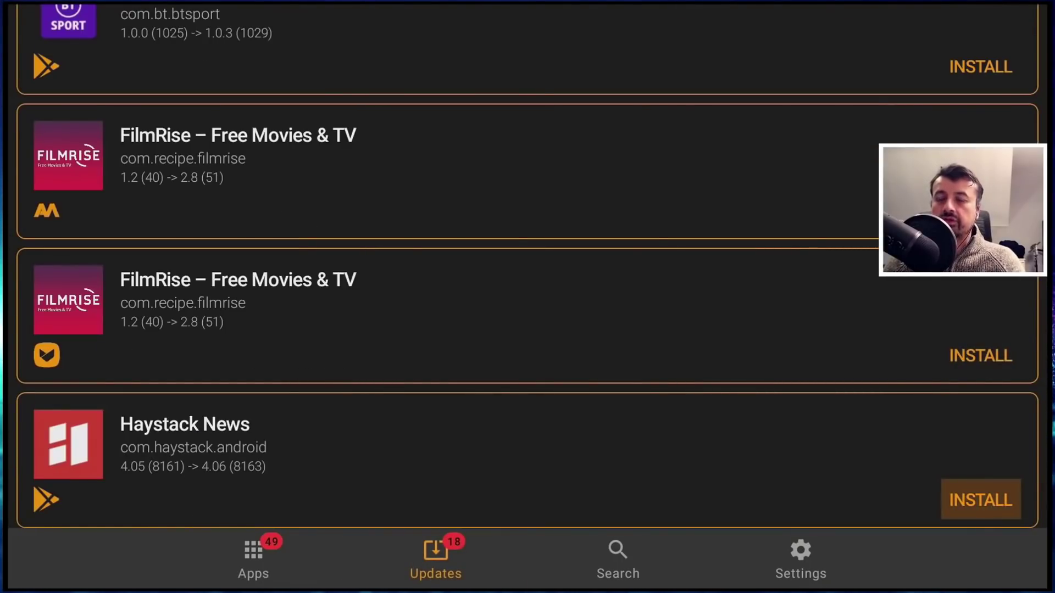
pyautogui.press('Up')
pyautogui.press('Down')
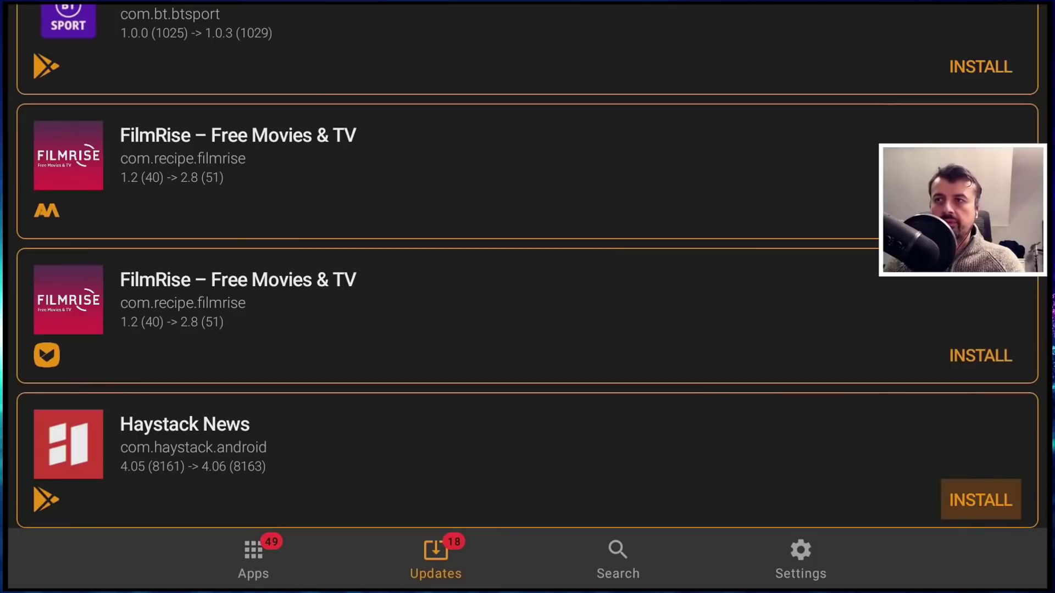
pyautogui.press('Return')
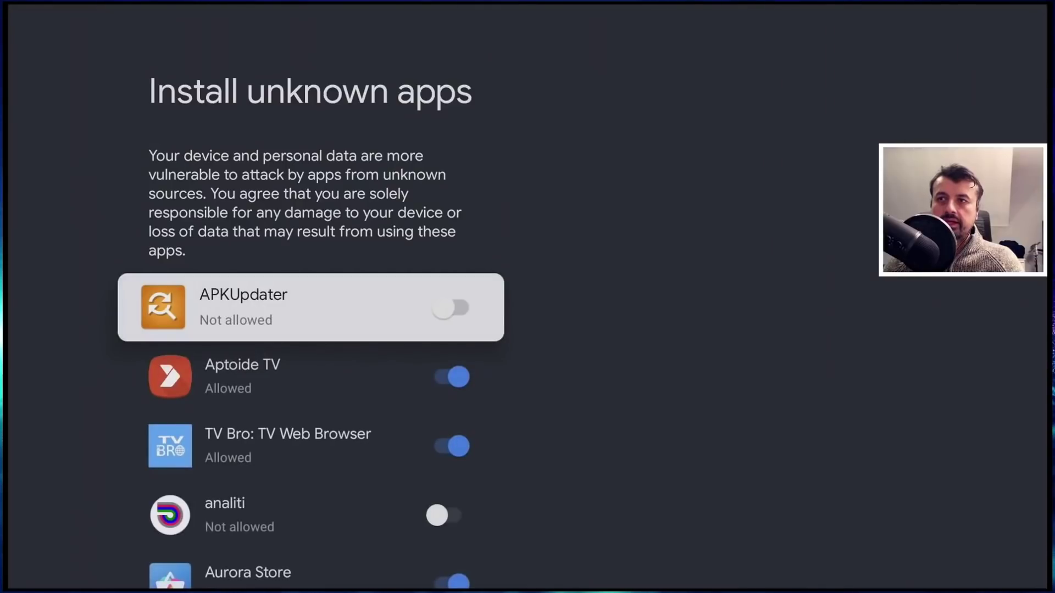
# Allow APKUpdater to install unknown apps and look through the permissions of the other listed apps
pyautogui.press('Down')
pyautogui.press('Up')
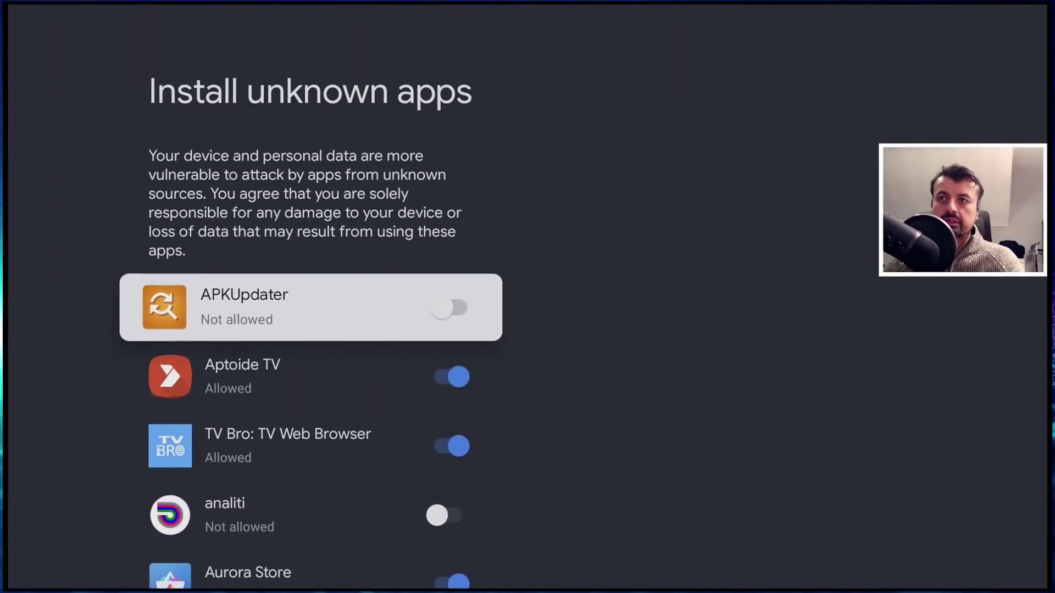
pyautogui.press('Return')
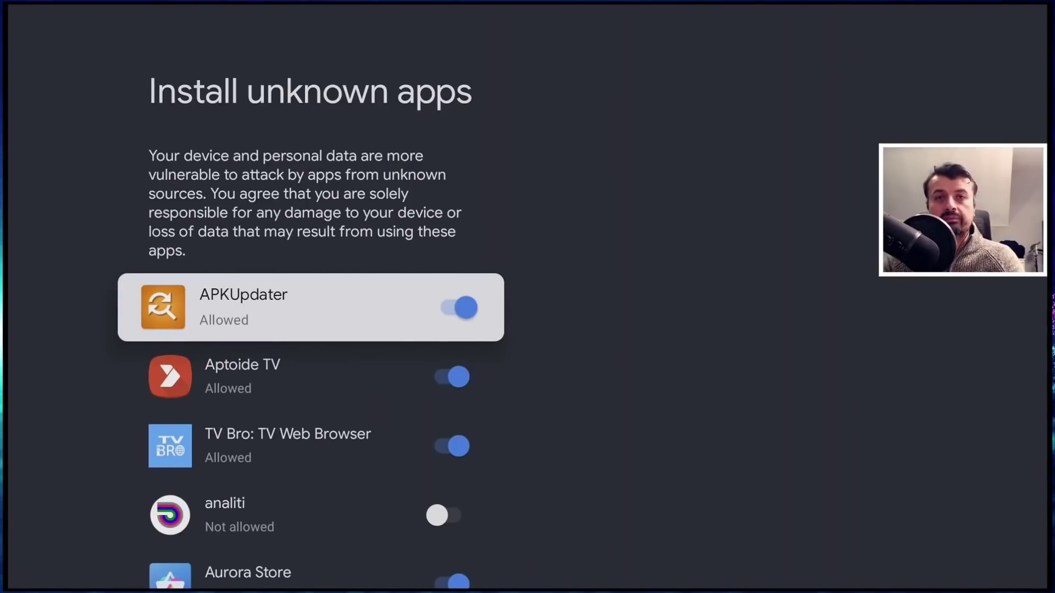
pyautogui.press('Down')
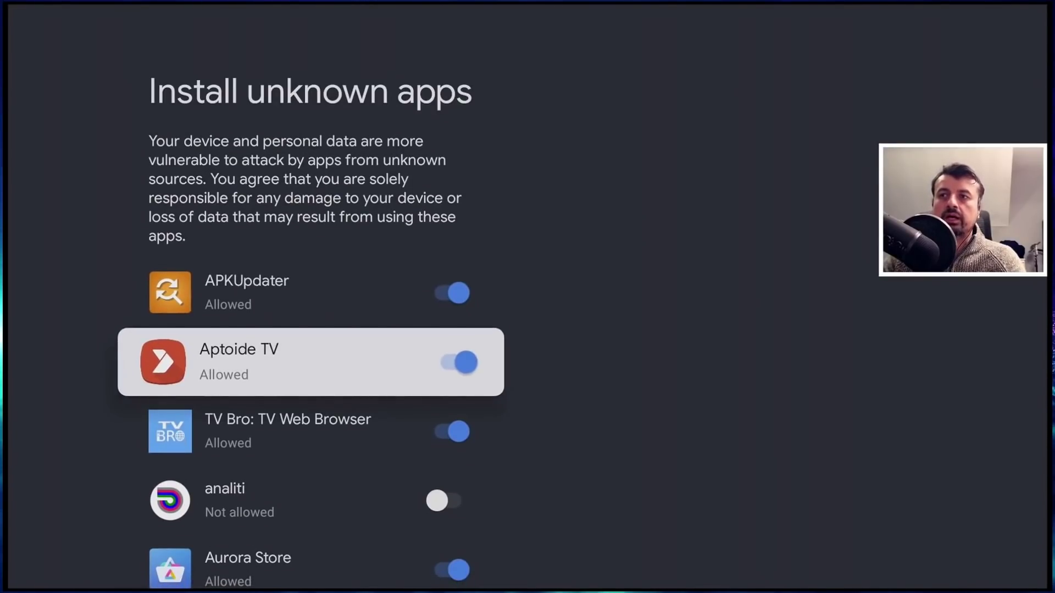
pyautogui.press('Down')
pyautogui.press('Down')
pyautogui.press('Down')
pyautogui.press('Down')
pyautogui.press('Down')
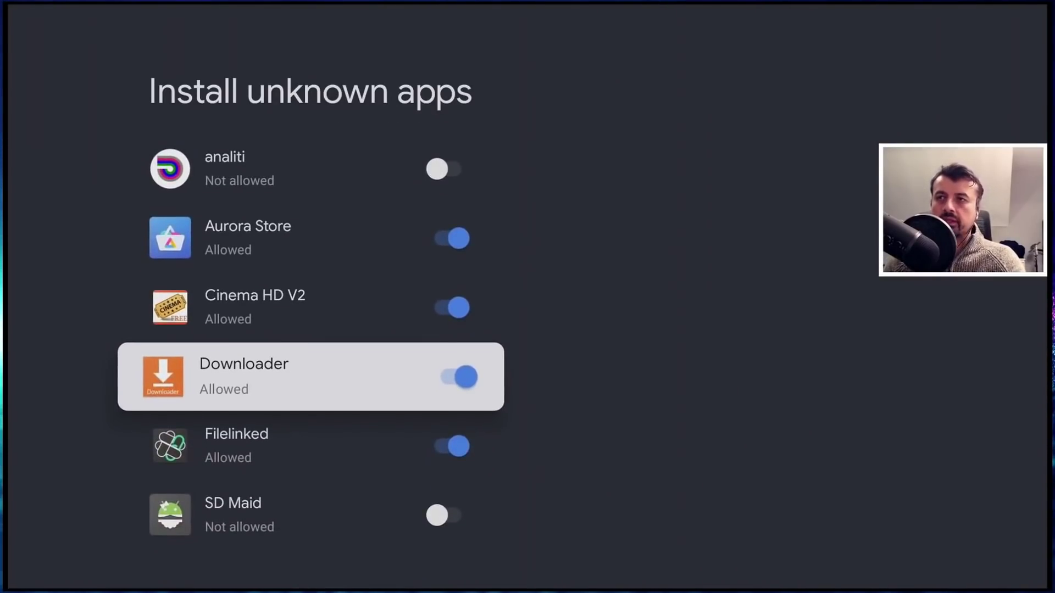
# Return to the available updates and install the Google Play update for Haystack News
pyautogui.press('Escape')
pyautogui.press('Down')
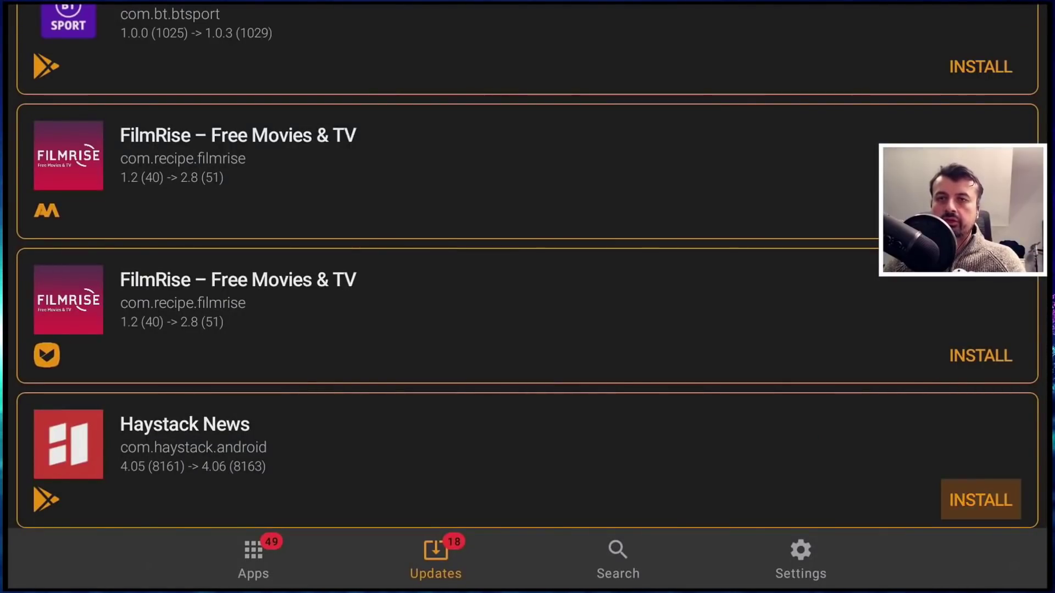
pyautogui.press('Return')
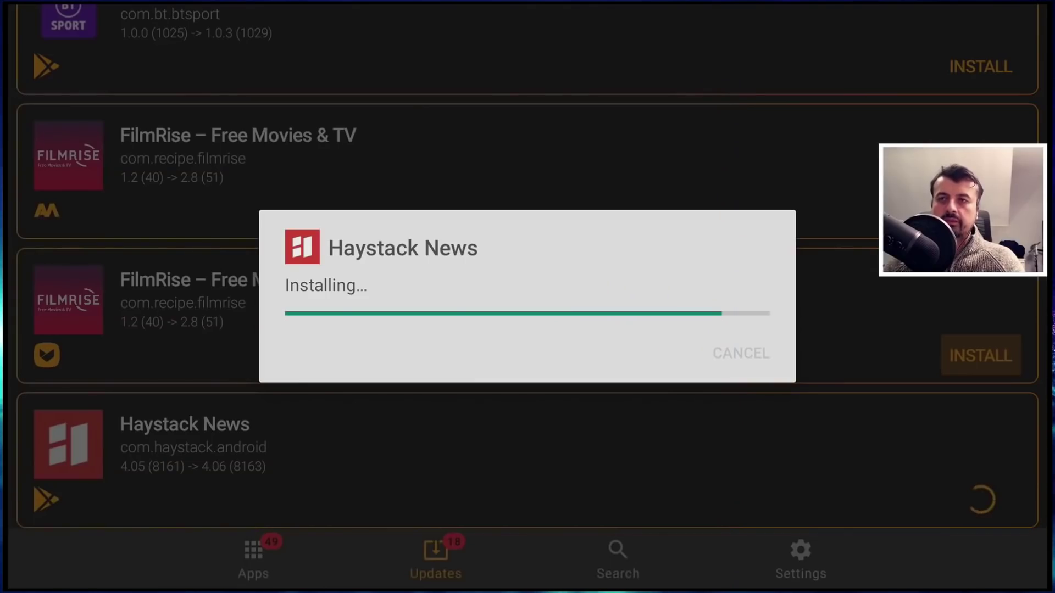